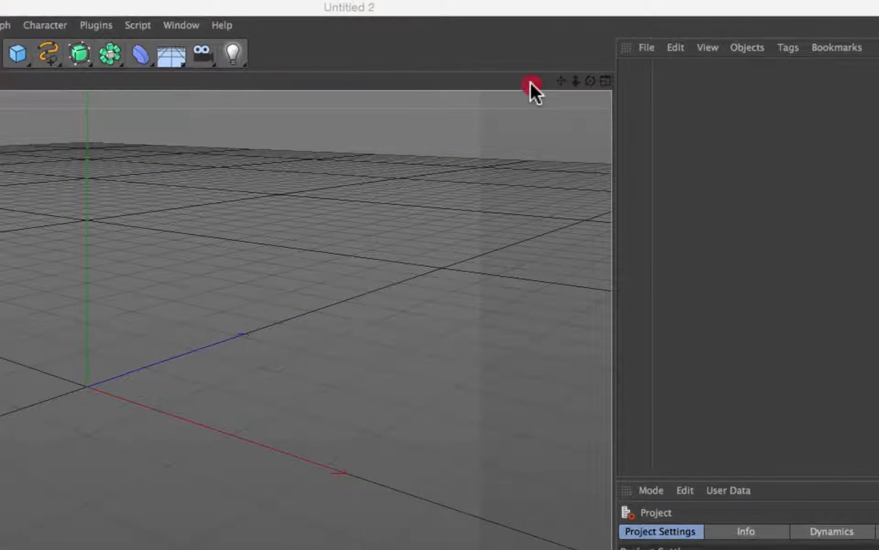
{"action": "left_click", "coordinate": [530, 82]}
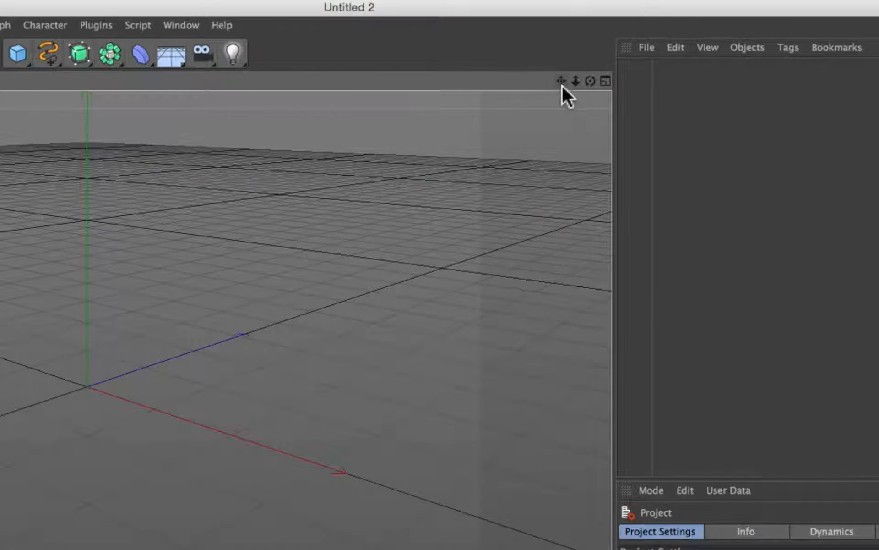
{"action": "left_click_drag", "start_coordinate": [561, 81], "coordinate": [668, 85]}
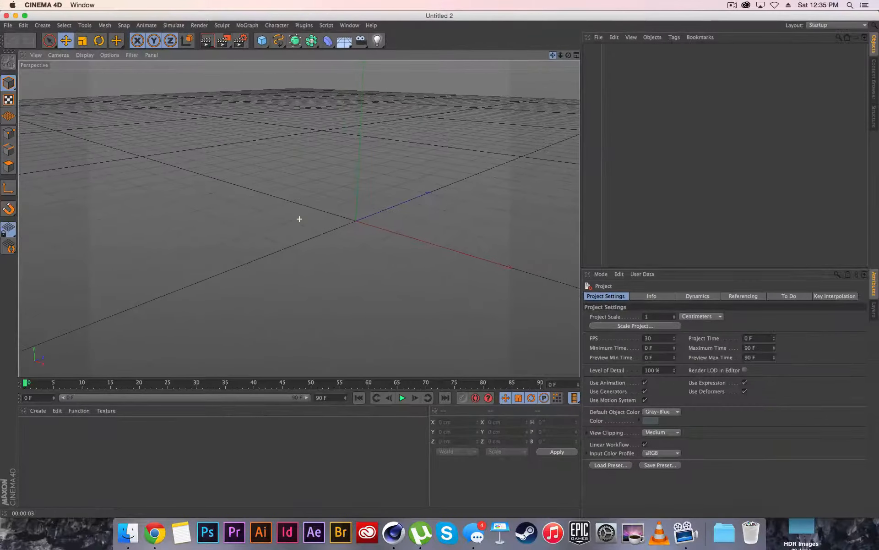
{"action": "left_click_drag", "start_coordinate": [610, 57], "coordinate": [553, 56]}
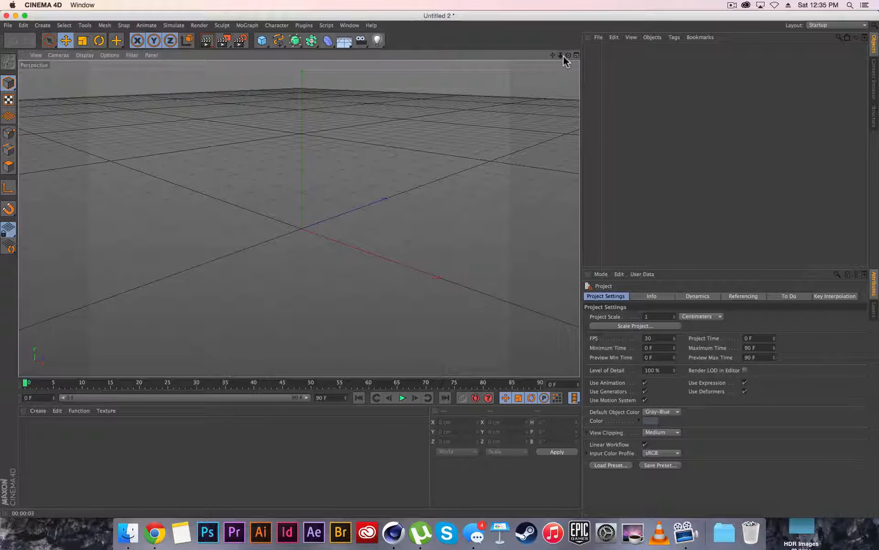
{"action": "left_click_drag", "start_coordinate": [560, 55], "coordinate": [582, 55]}
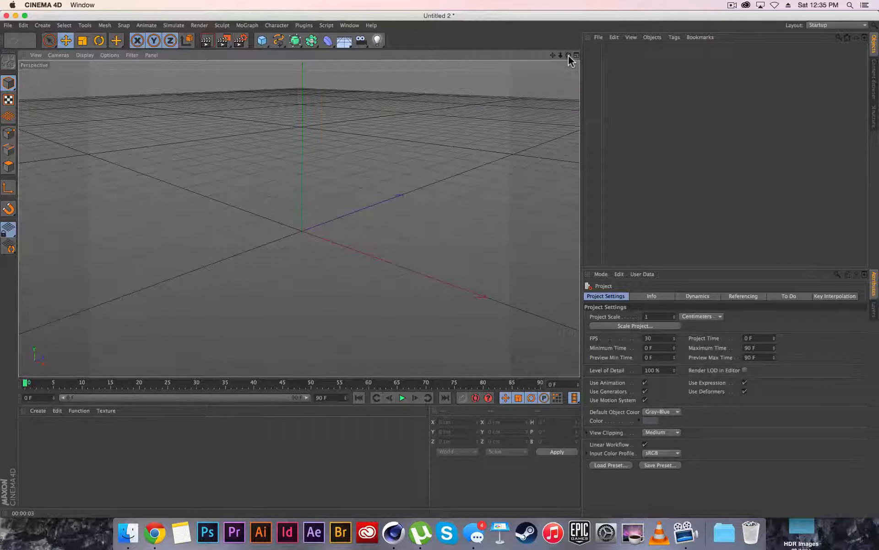
{"action": "mouse_move", "coordinate": [568, 55]}
{"action": "left_mouse_down"}
{"action": "mouse_move", "coordinate": [606, 43]}
{"action": "mouse_move", "coordinate": [549, 72]}
{"action": "mouse_move", "coordinate": [556, 59]}
{"action": "mouse_move", "coordinate": [568, 55]}
{"action": "mouse_move", "coordinate": [578, 69]}
{"action": "mouse_move", "coordinate": [565, 73]}
{"action": "left_mouse_up"}
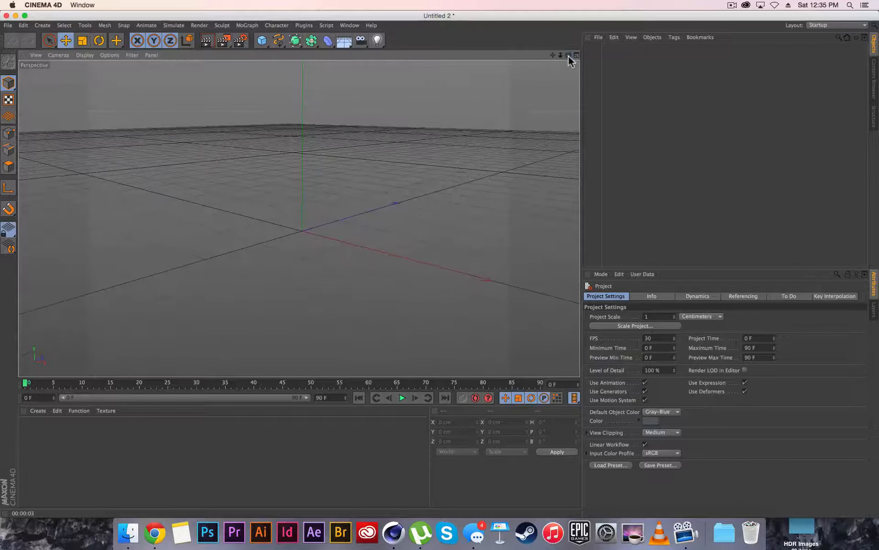
Try out a default tube primitive in the scene and delete it again.
{"action": "left_click", "coordinate": [261, 42]}
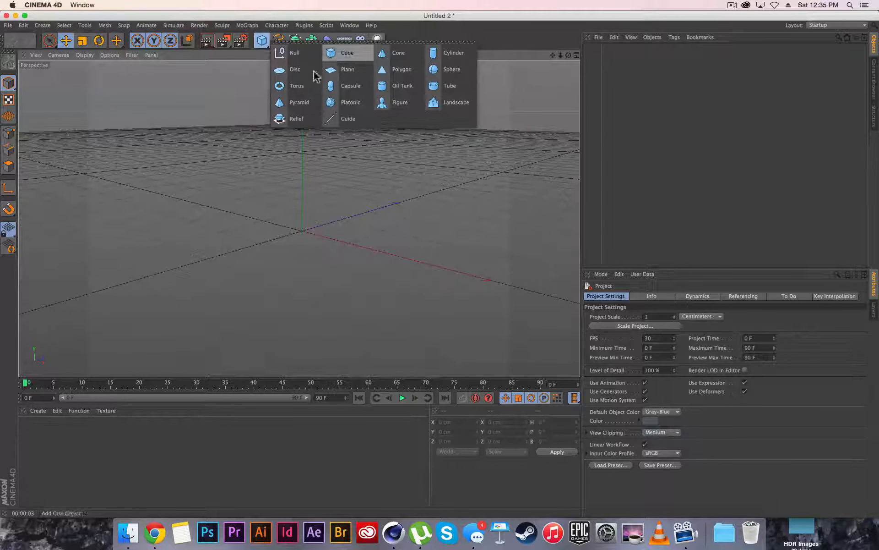
{"action": "left_click", "coordinate": [448, 86]}
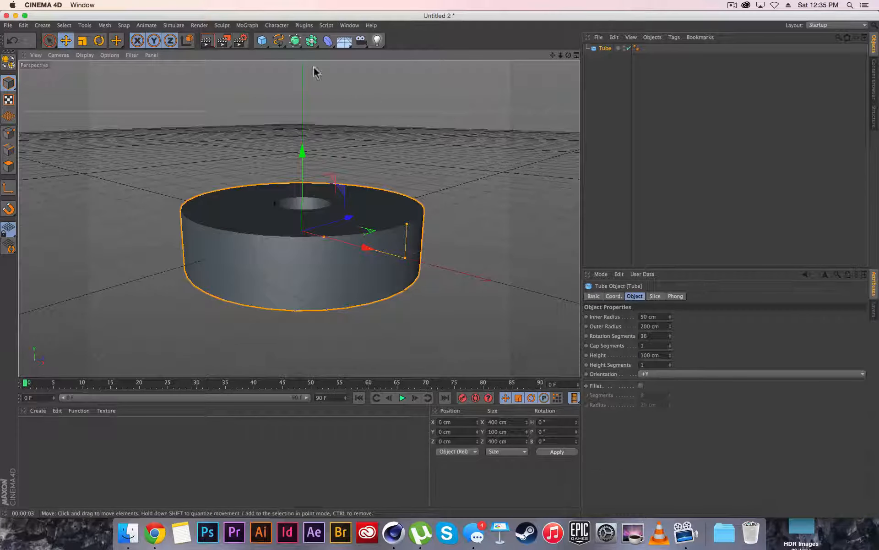
{"action": "left_click", "coordinate": [609, 50]}
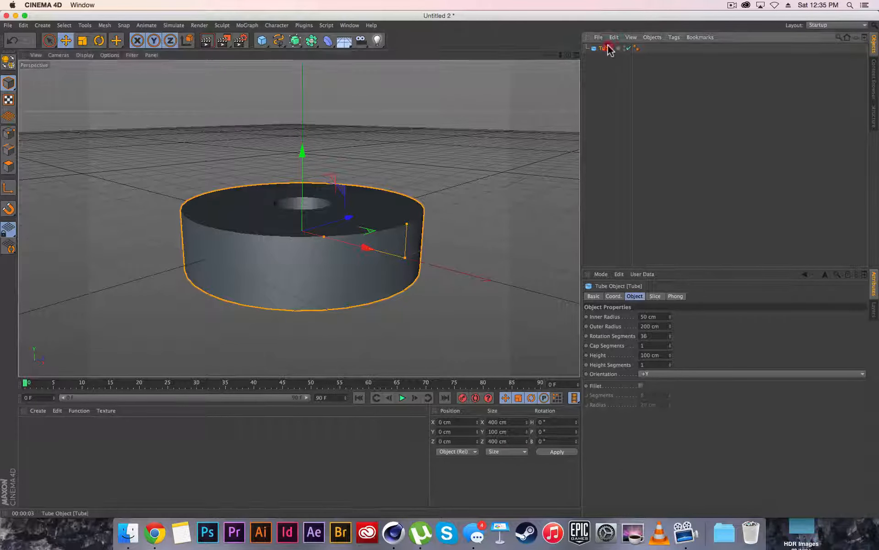
{"action": "key", "text": "BackSpace"}
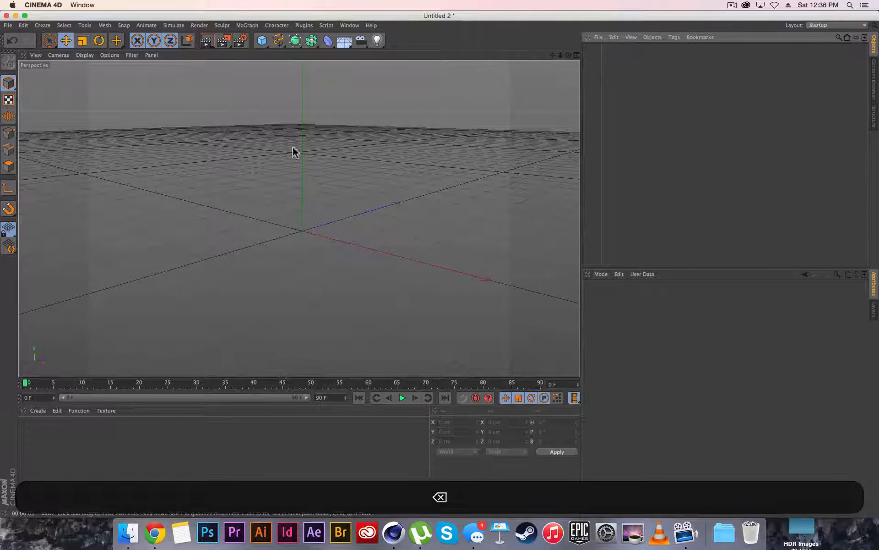
Try out a default sphere primitive in the scene and delete it again.
{"action": "left_click_drag", "start_coordinate": [264, 42], "coordinate": [453, 70]}
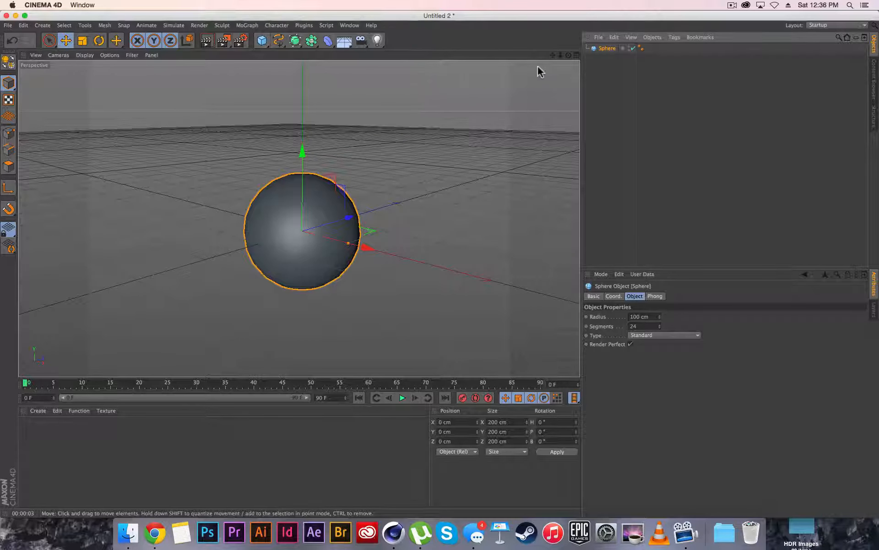
{"action": "left_click_drag", "start_coordinate": [554, 56], "coordinate": [551, 54]}
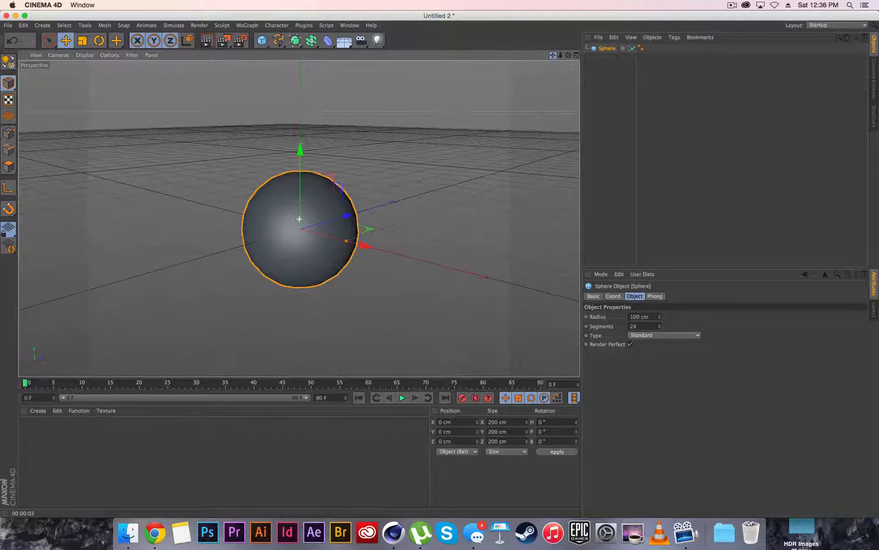
{"action": "left_click", "coordinate": [553, 56]}
{"action": "left_click", "coordinate": [608, 49]}
{"action": "key", "text": "BackSpace"}
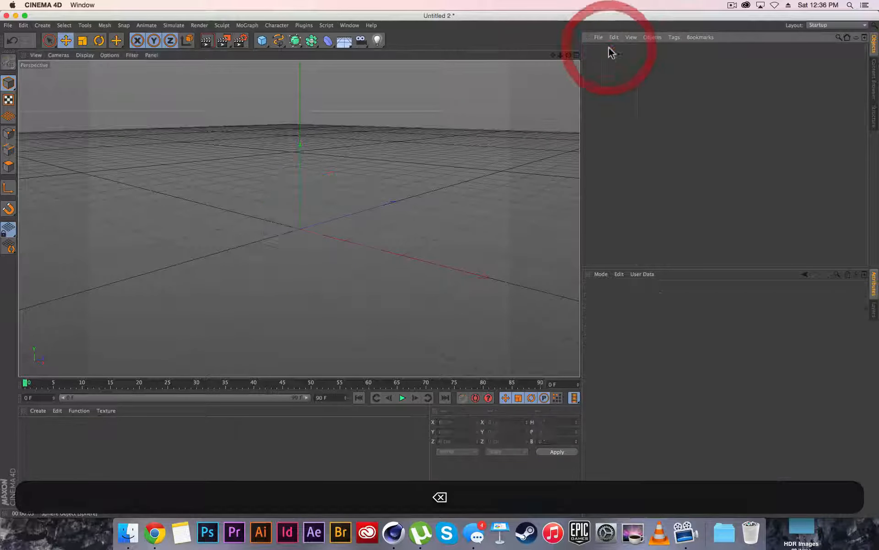
Add a default 200 cm cube primitive at the scene origin and select it.
{"action": "left_click", "coordinate": [262, 40]}
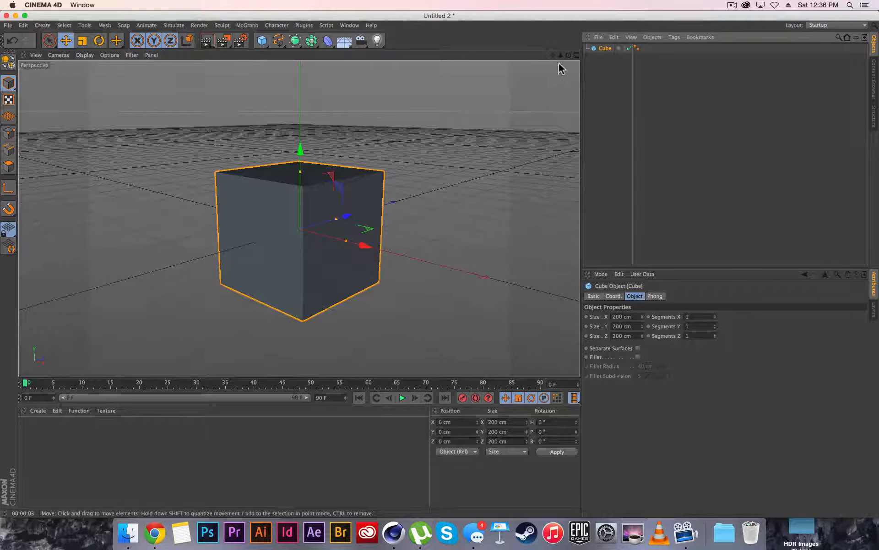
{"action": "mouse_move", "coordinate": [568, 55]}
{"action": "left_mouse_down"}
{"action": "mouse_move", "coordinate": [580, 55]}
{"action": "mouse_move", "coordinate": [563, 61]}
{"action": "mouse_move", "coordinate": [568, 55]}
{"action": "mouse_move", "coordinate": [555, 43]}
{"action": "mouse_move", "coordinate": [560, 56]}
{"action": "mouse_move", "coordinate": [527, 57]}
{"action": "mouse_move", "coordinate": [568, 55]}
{"action": "mouse_move", "coordinate": [548, 50]}
{"action": "mouse_move", "coordinate": [555, 58]}
{"action": "left_mouse_up"}
{"action": "left_click", "coordinate": [608, 49]}
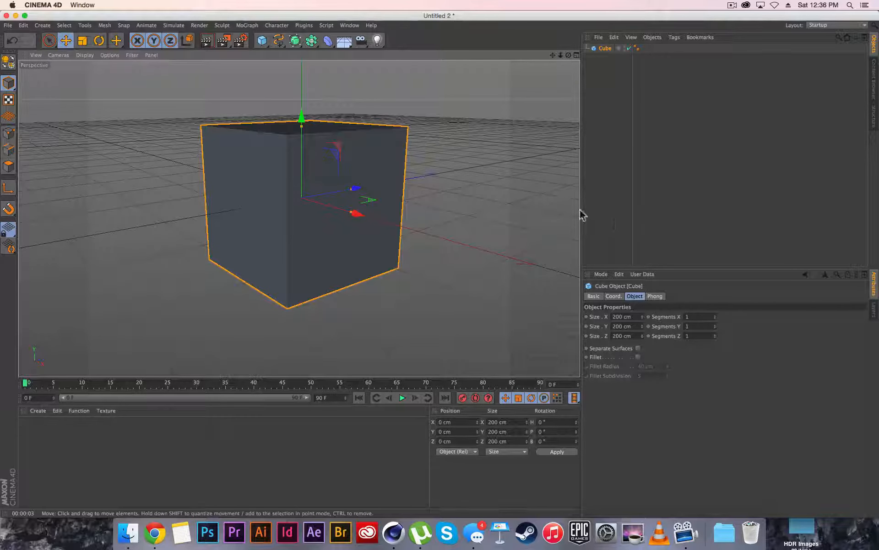
{"action": "left_click", "coordinate": [606, 49]}
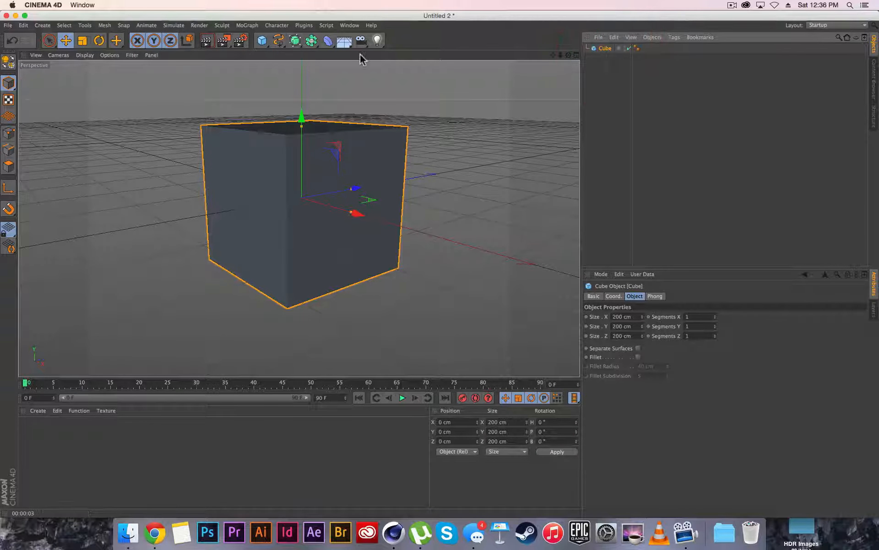
Add a second default cube and a default cone at the origin, leaving nothing selected.
{"action": "left_click", "coordinate": [263, 43]}
{"action": "left_click_drag", "start_coordinate": [264, 42], "coordinate": [340, 52]}
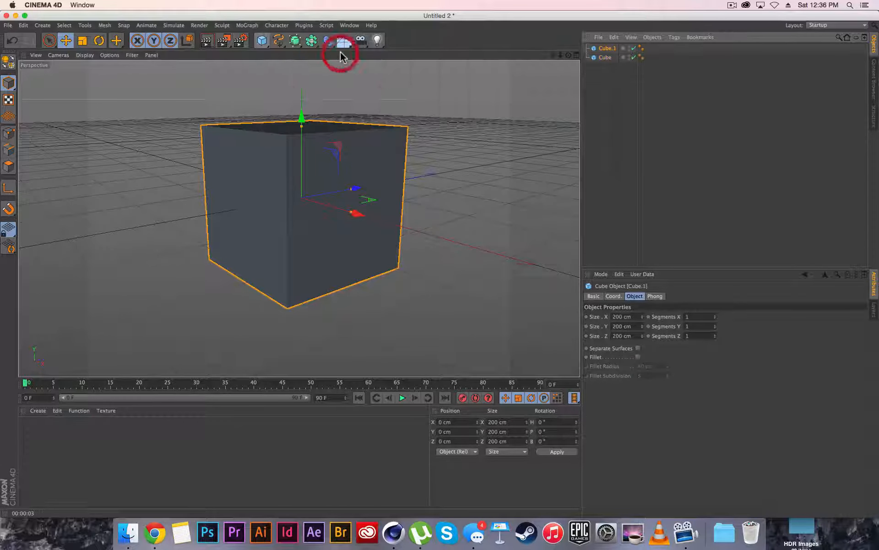
{"action": "left_click", "coordinate": [604, 57]}
{"action": "left_click_drag", "start_coordinate": [262, 40], "coordinate": [395, 55]}
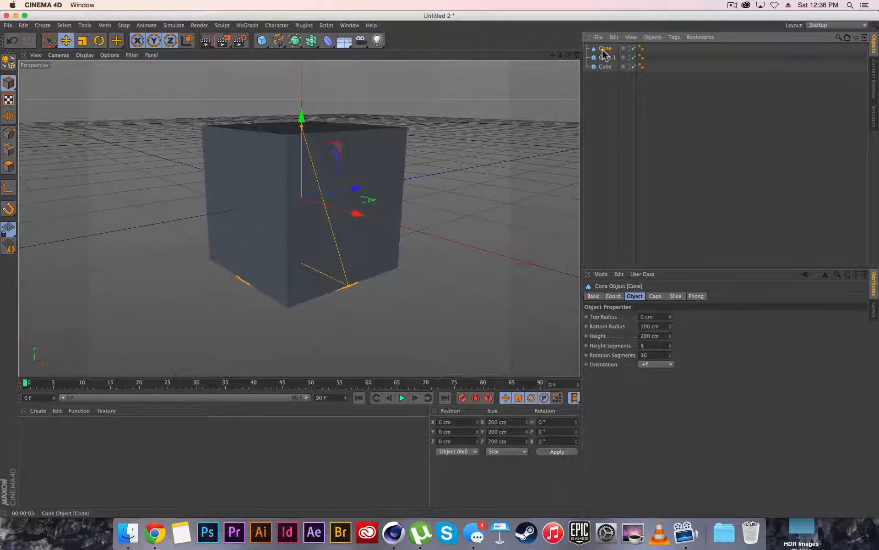
{"action": "left_click", "coordinate": [606, 87]}
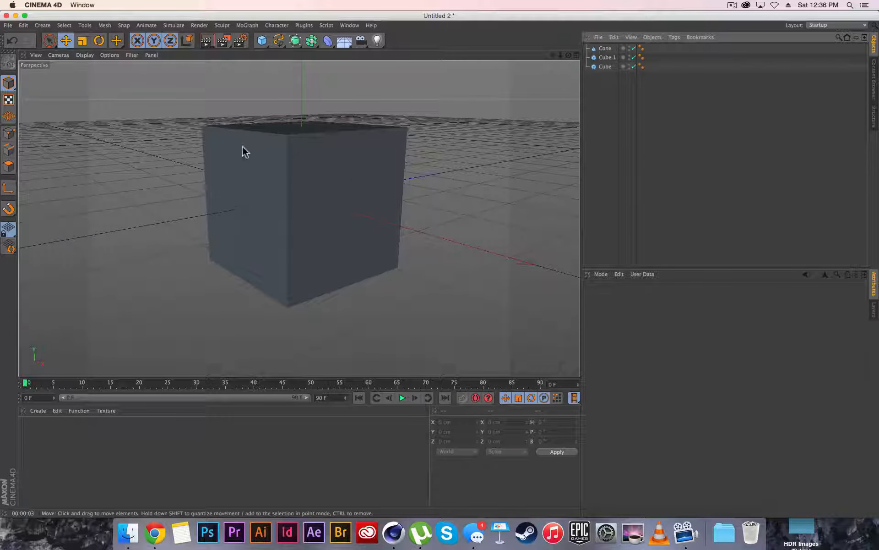
Move the second cube, Cube.1, off the origin to about X -134, Y 115, Z -90 cm.
{"action": "left_click_drag", "start_coordinate": [560, 55], "coordinate": [577, 86]}
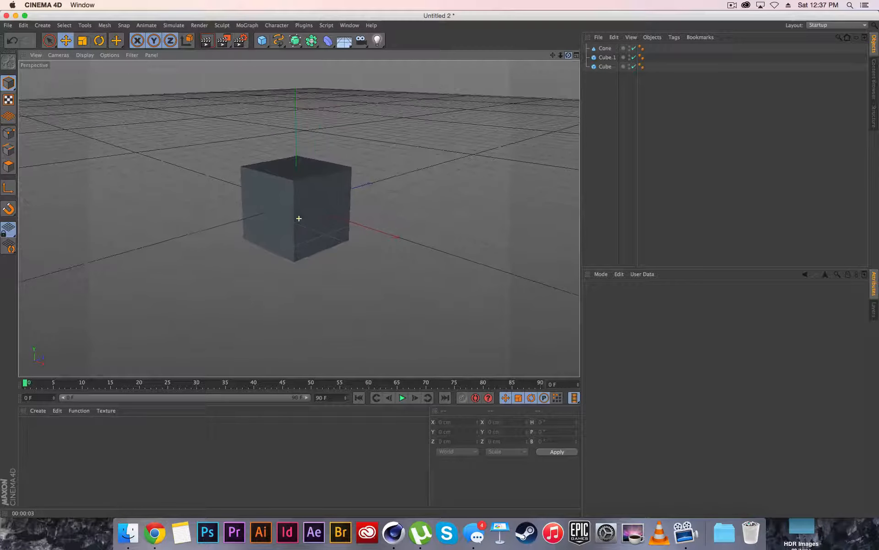
{"action": "left_click", "coordinate": [606, 58]}
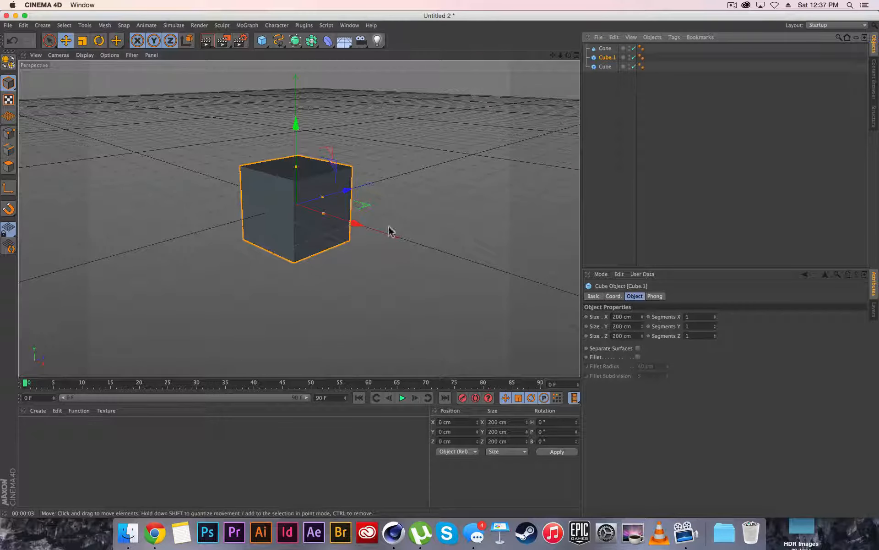
{"action": "left_click", "coordinate": [606, 59]}
{"action": "left_click", "coordinate": [606, 68]}
{"action": "left_click", "coordinate": [608, 58]}
{"action": "mouse_move", "coordinate": [553, 55]}
{"action": "left_mouse_down"}
{"action": "mouse_move", "coordinate": [299, 219]}
{"action": "mouse_move", "coordinate": [561, 58]}
{"action": "left_mouse_up"}
{"action": "left_click", "coordinate": [607, 58]}
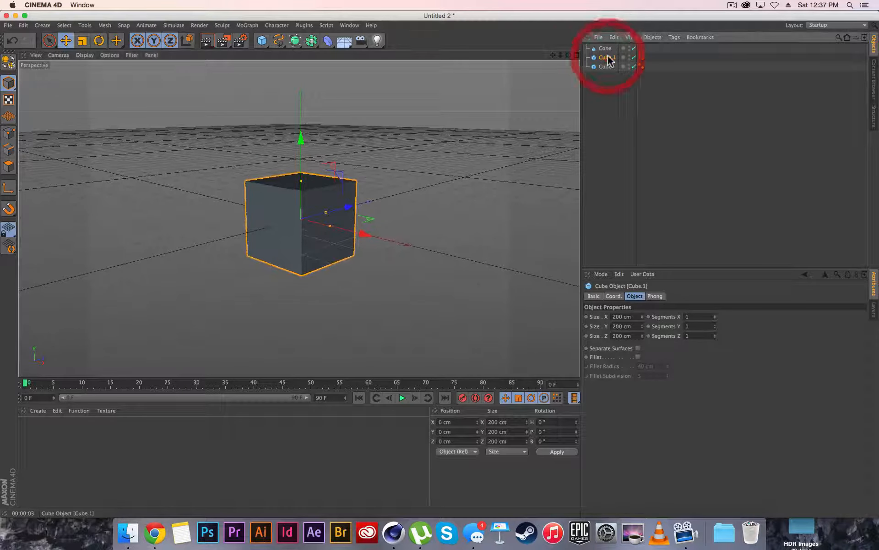
{"action": "left_click", "coordinate": [65, 41]}
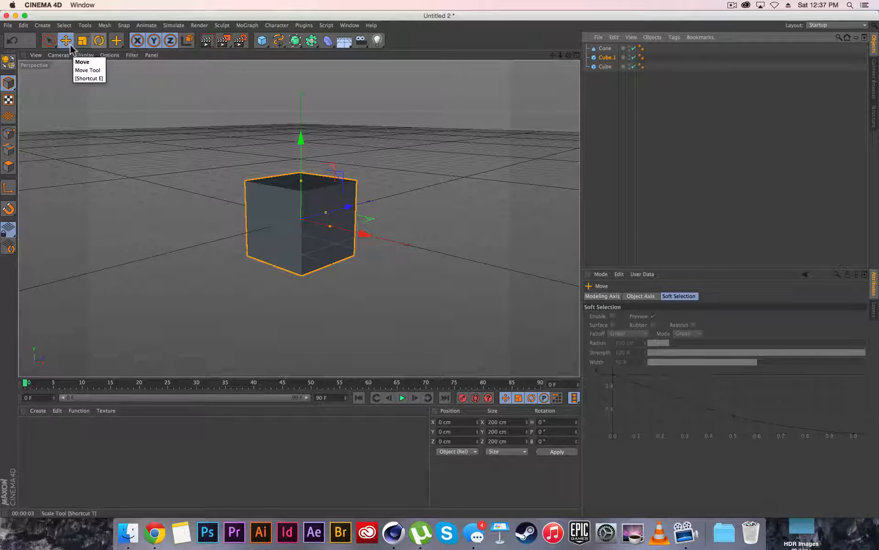
{"action": "left_click_drag", "start_coordinate": [398, 190], "coordinate": [378, 171]}
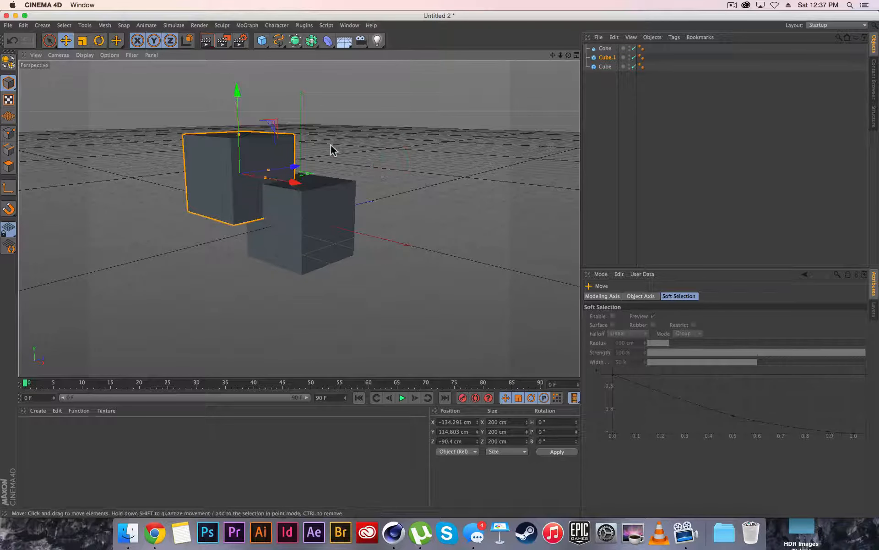
Scale Cube.1 uniformly to about 118 cm, rotate it to about H -5°, P 25°, B 31°, and deselect it.
{"action": "left_click", "coordinate": [83, 42]}
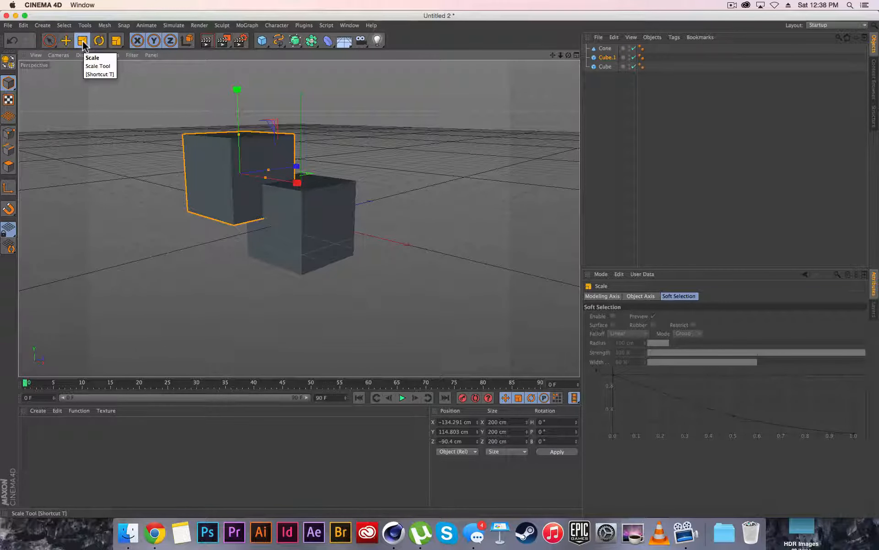
{"action": "left_click_drag", "start_coordinate": [375, 106], "coordinate": [263, 185]}
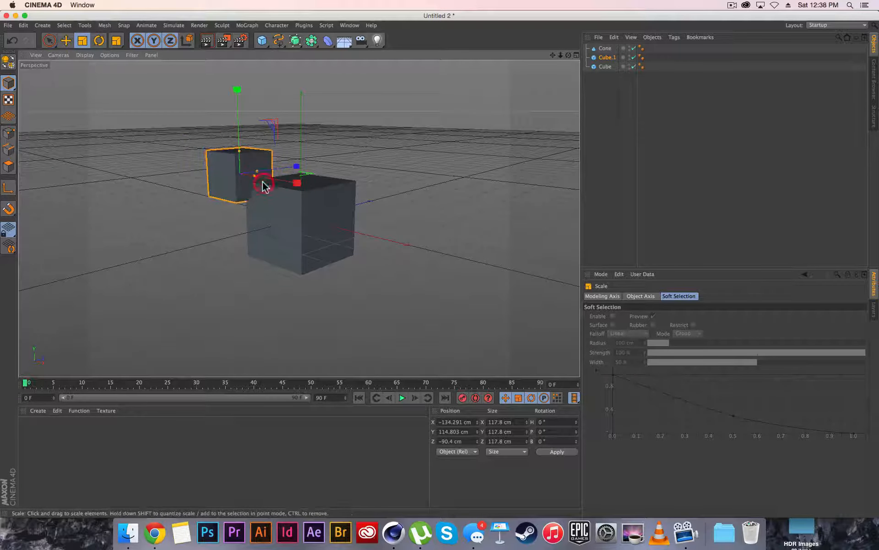
{"action": "left_click", "coordinate": [99, 41]}
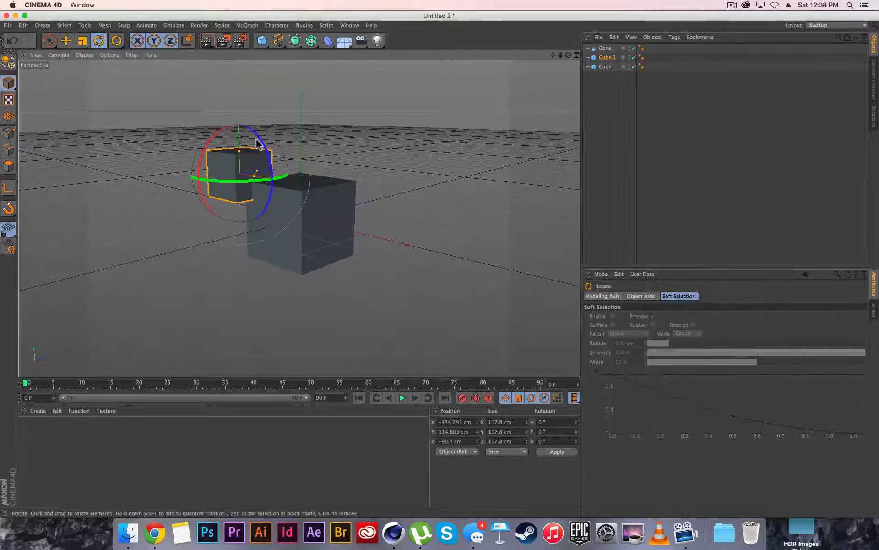
{"action": "left_click_drag", "start_coordinate": [251, 142], "coordinate": [247, 188]}
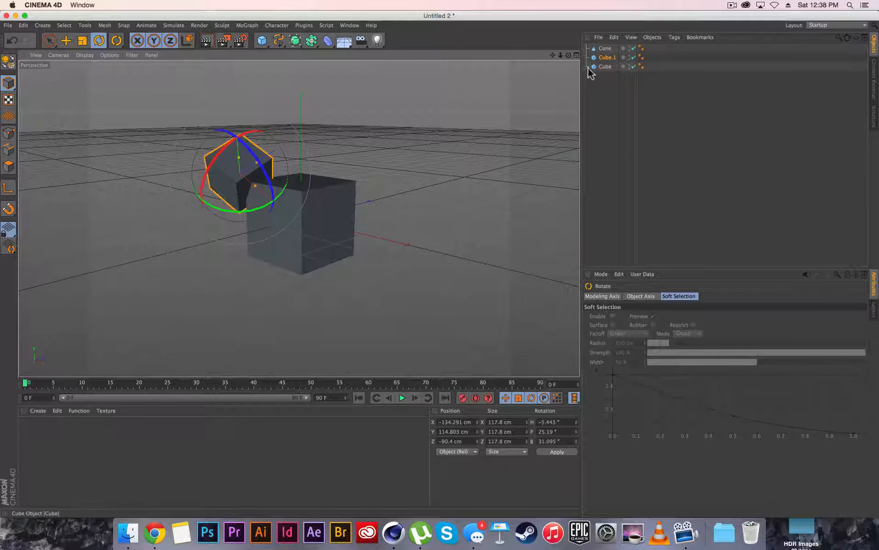
{"action": "left_click", "coordinate": [432, 118]}
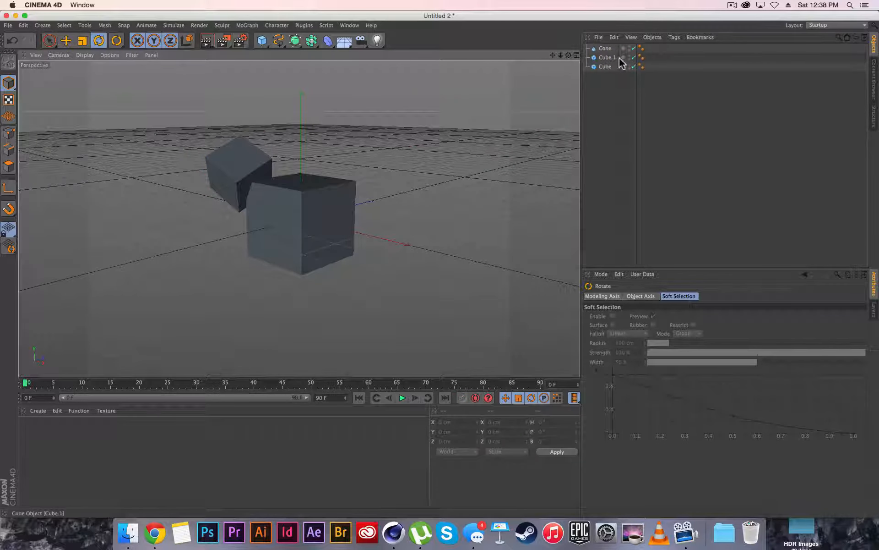
Rotate the cone to about H -14°, P 25°, B 18° and move it to about X 59, Y 155, Z 114 cm.
{"action": "left_click", "coordinate": [605, 48]}
{"action": "left_click_drag", "start_coordinate": [454, 197], "coordinate": [489, 168]}
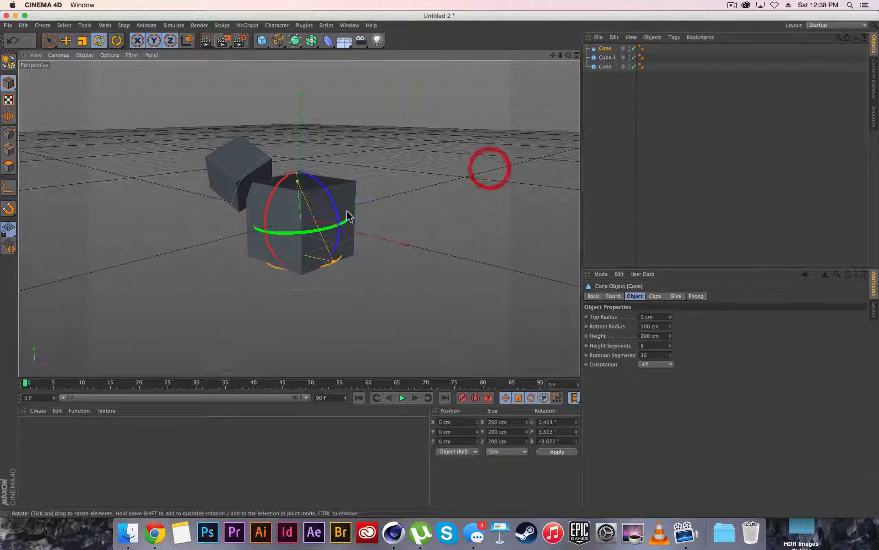
{"action": "left_click_drag", "start_coordinate": [345, 216], "coordinate": [293, 254]}
{"action": "left_click", "coordinate": [65, 40]}
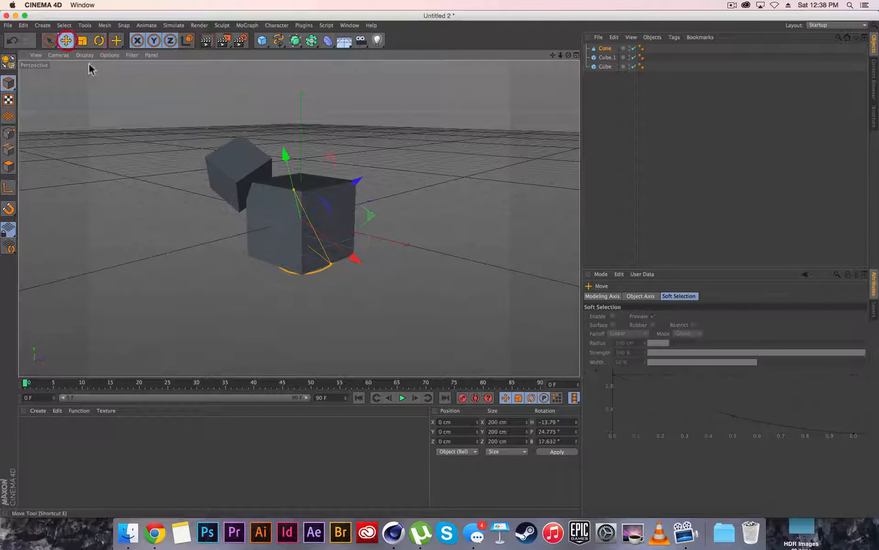
{"action": "left_click_drag", "start_coordinate": [224, 231], "coordinate": [252, 182]}
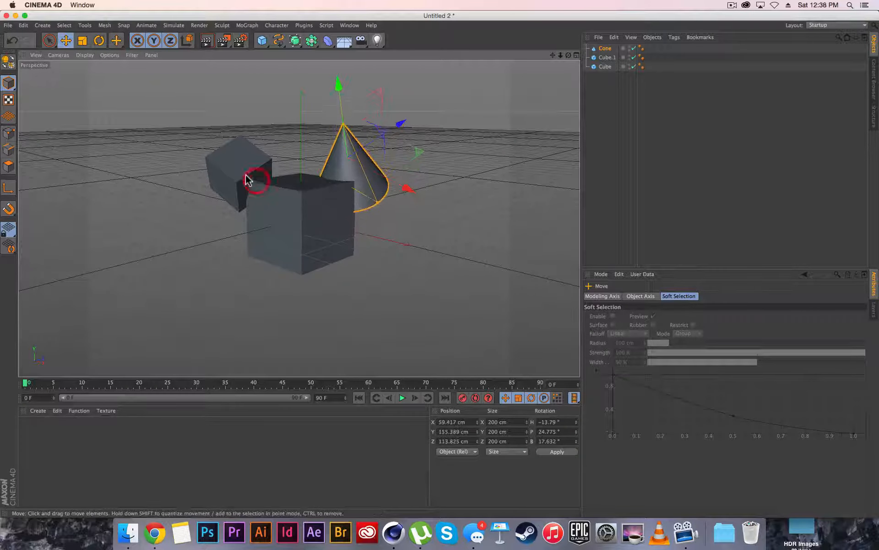
Render a preview of the two cubes and the cone in the perspective view with nothing selected.
{"action": "left_click_drag", "start_coordinate": [568, 55], "coordinate": [553, 64]}
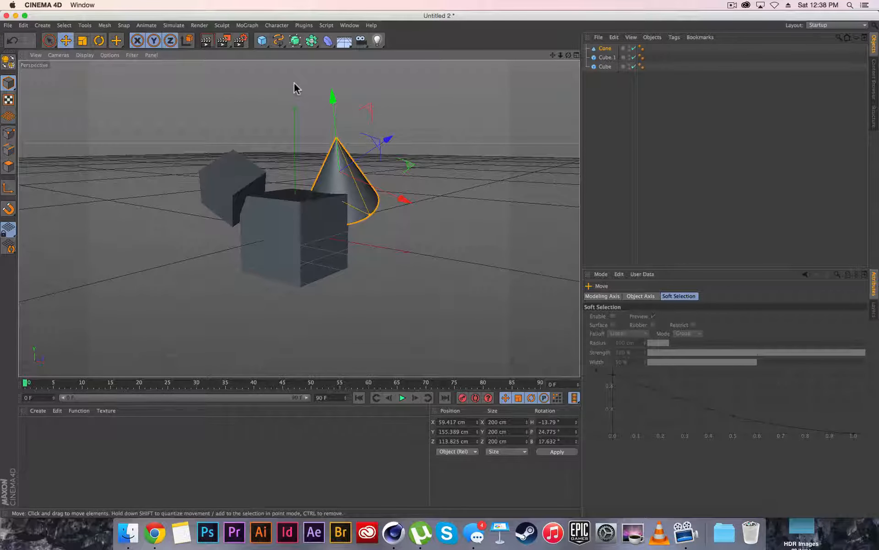
{"action": "left_click", "coordinate": [207, 42]}
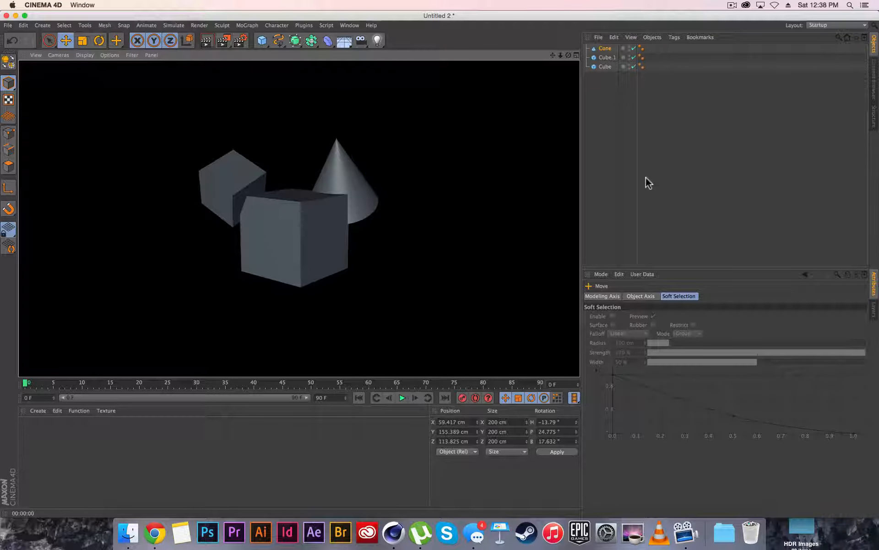
{"action": "left_click", "coordinate": [608, 115]}
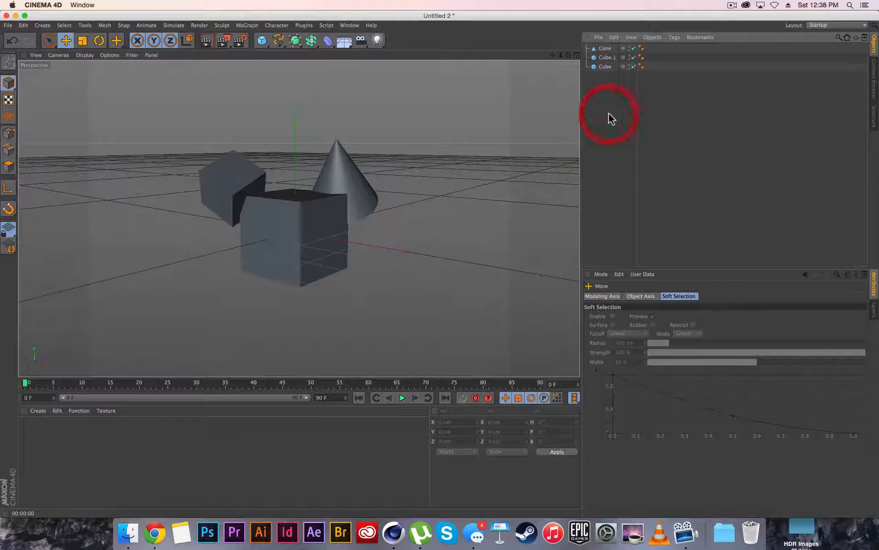
{"action": "left_click", "coordinate": [207, 41]}
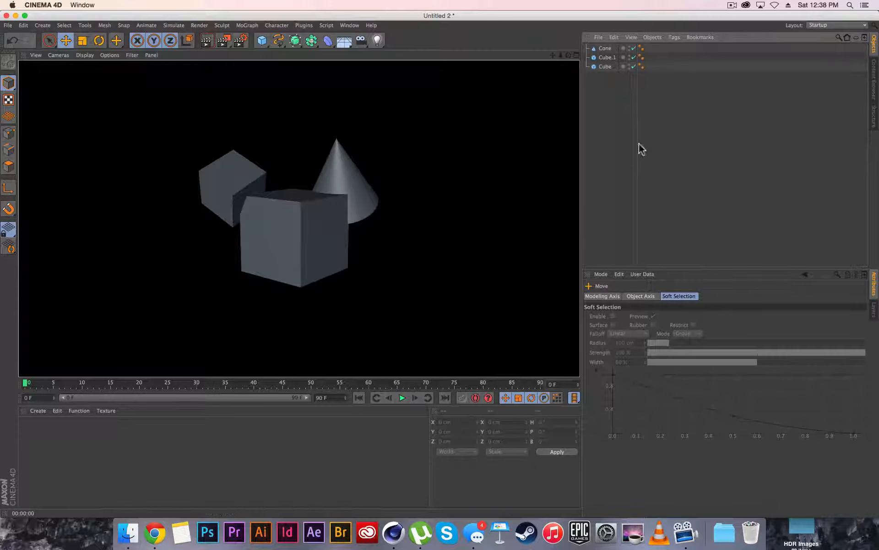
Leave the render preview and create a single new material, deleting any extra one.
{"action": "left_click", "coordinate": [612, 154]}
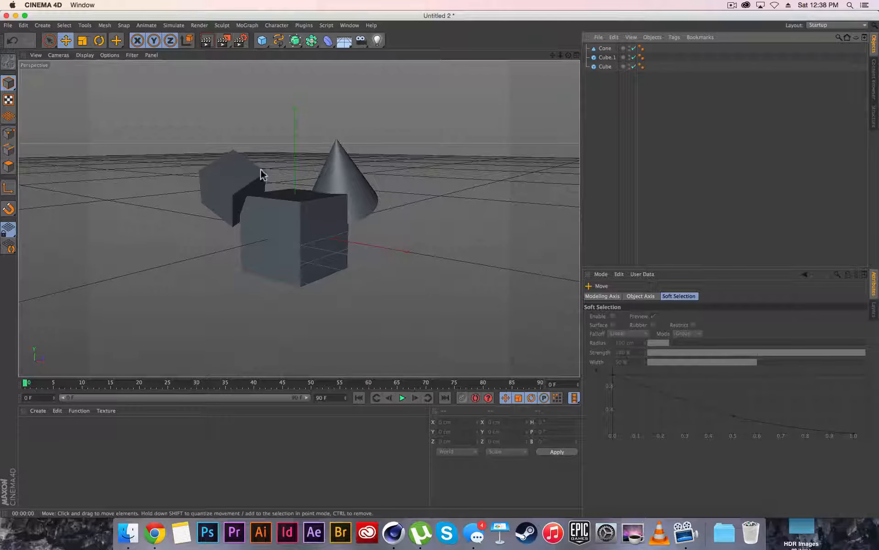
{"action": "double_click", "coordinate": [60, 432]}
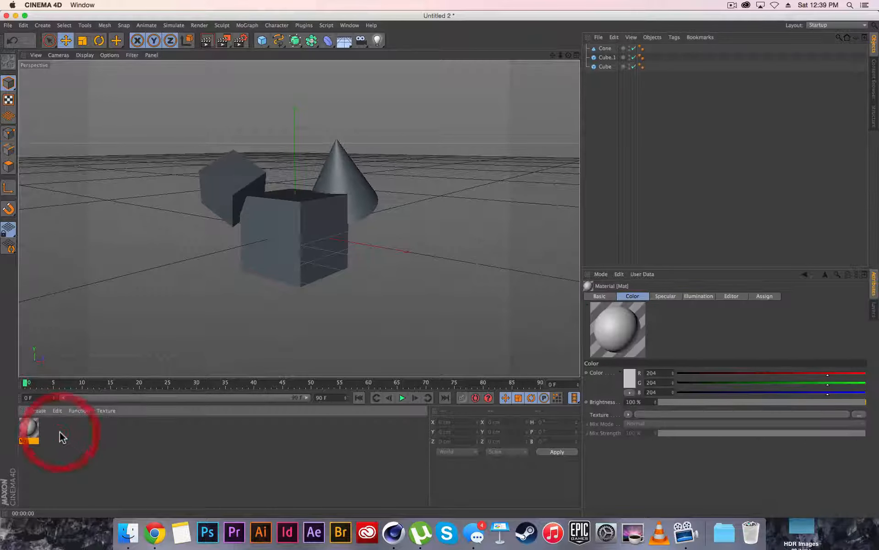
{"action": "double_click", "coordinate": [247, 453]}
{"action": "key", "text": "BackSpace"}
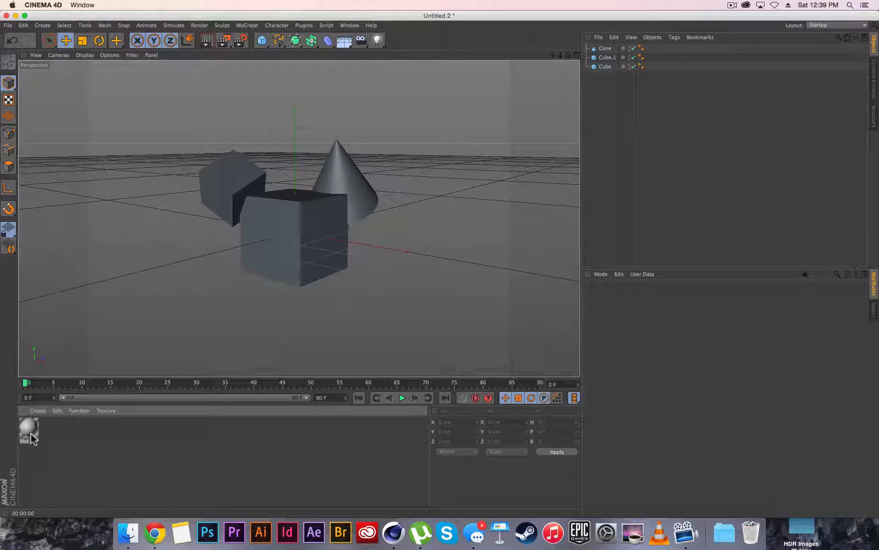
Apply the Mat material to Cube, Cube.1 and the cone, and render a preview of the perspective view.
{"action": "left_click_drag", "start_coordinate": [30, 433], "coordinate": [270, 227]}
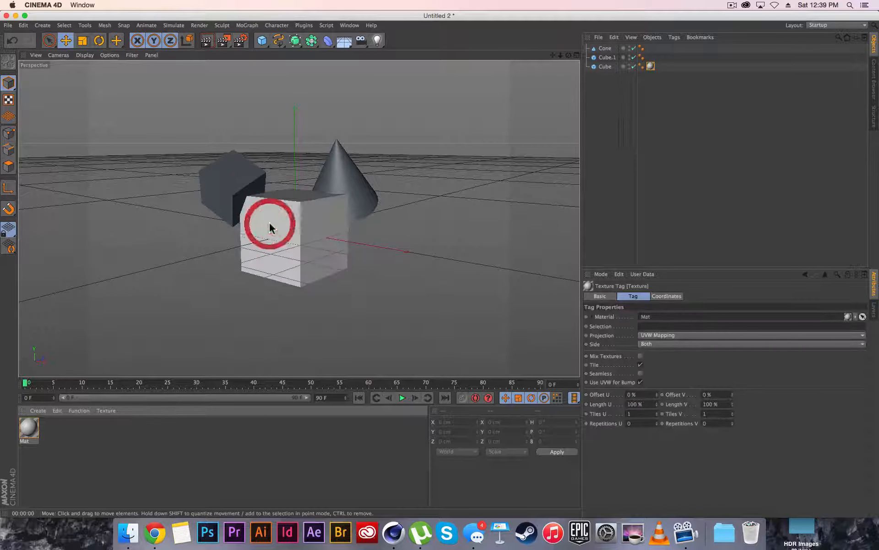
{"action": "left_click_drag", "start_coordinate": [29, 431], "coordinate": [603, 59]}
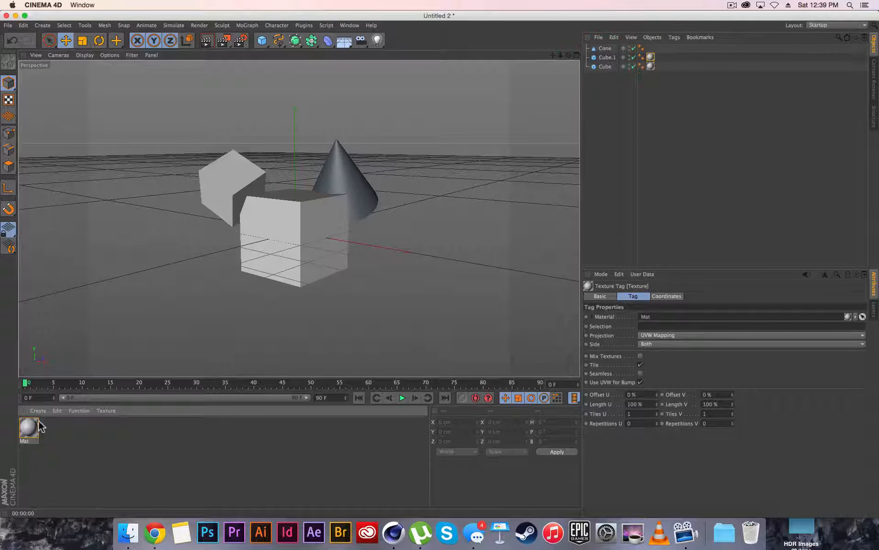
{"action": "left_click_drag", "start_coordinate": [30, 427], "coordinate": [347, 167]}
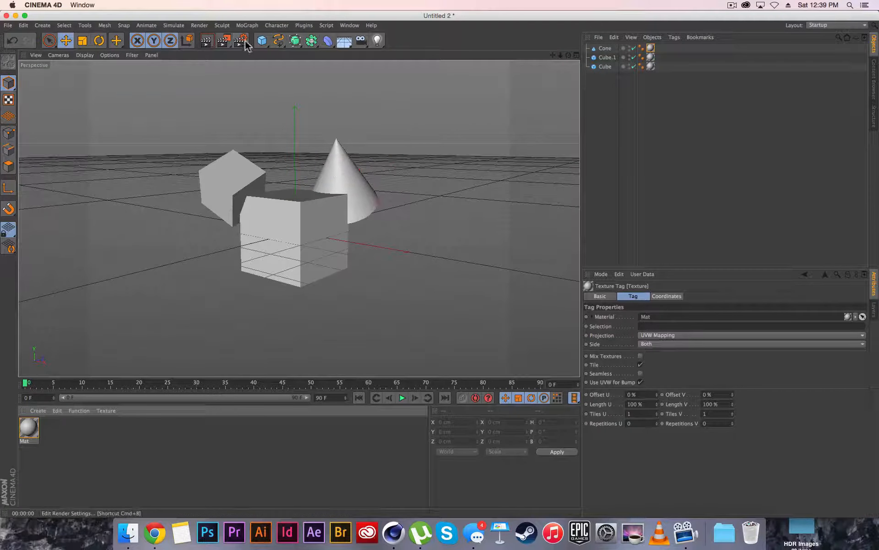
{"action": "left_click", "coordinate": [206, 40]}
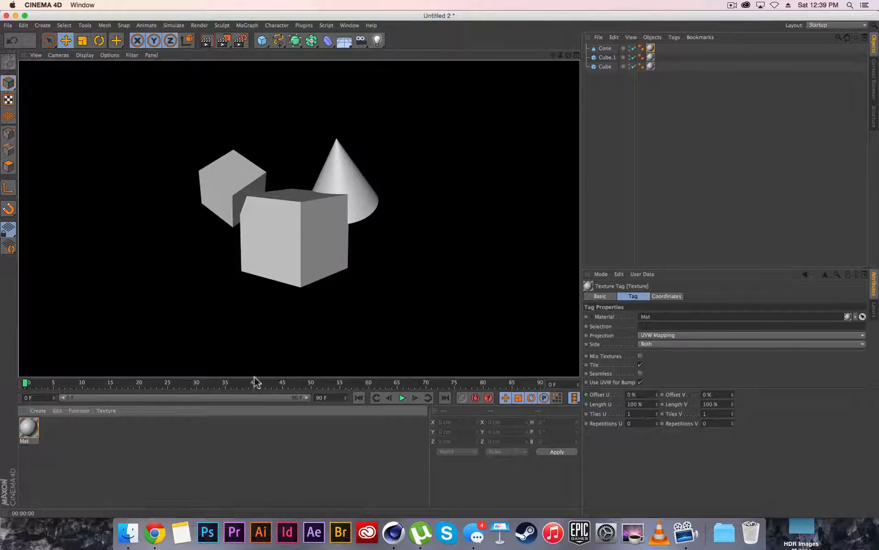
{"action": "left_click", "coordinate": [92, 431]}
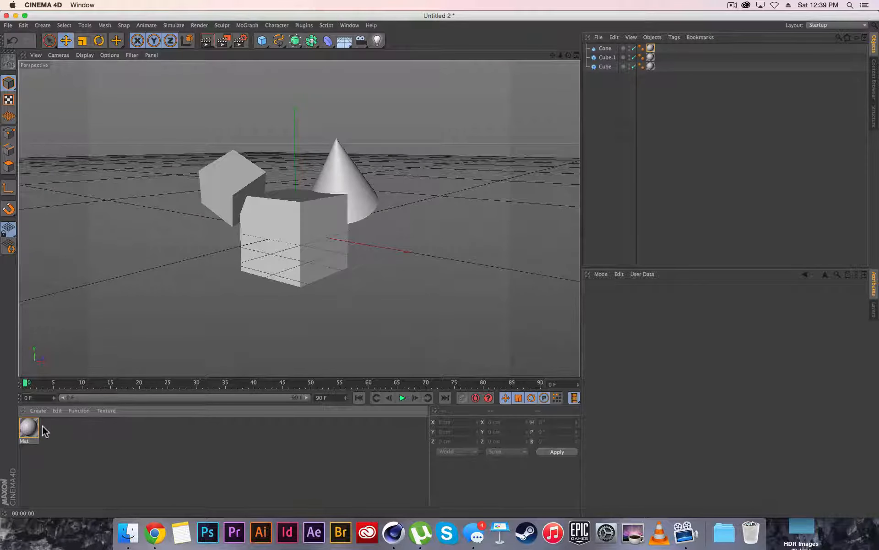
Set the Mat material's color to pure red, RGB 255, 0, 0, in the Material Editor and close the editor.
{"action": "double_click", "coordinate": [29, 428]}
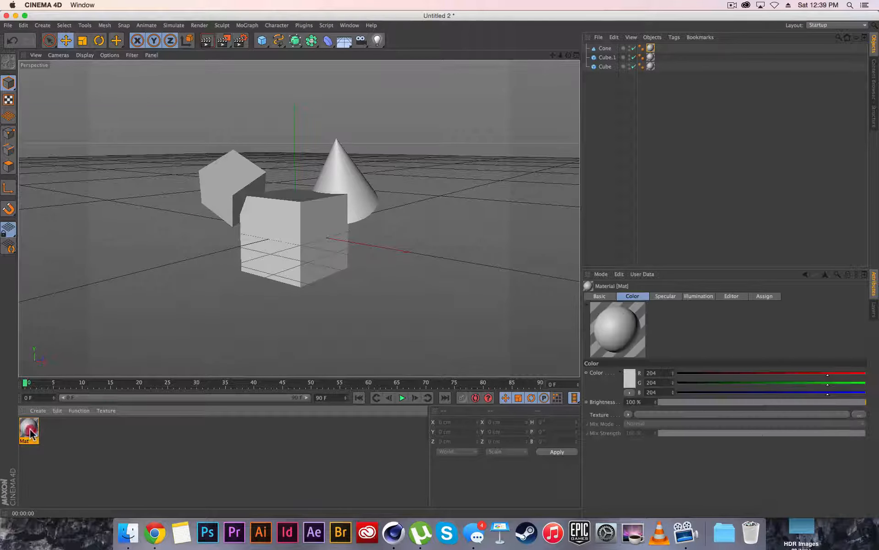
{"action": "left_click_drag", "start_coordinate": [229, 66], "coordinate": [494, 46]}
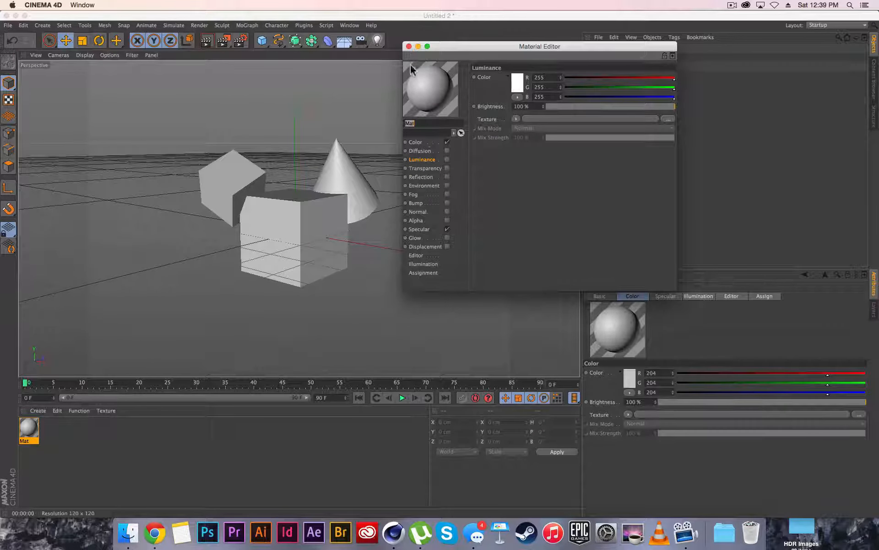
{"action": "mouse_move", "coordinate": [584, 57]}
{"action": "left_mouse_down"}
{"action": "mouse_move", "coordinate": [550, 158]}
{"action": "mouse_move", "coordinate": [599, 56]}
{"action": "mouse_move", "coordinate": [586, 54]}
{"action": "left_mouse_up"}
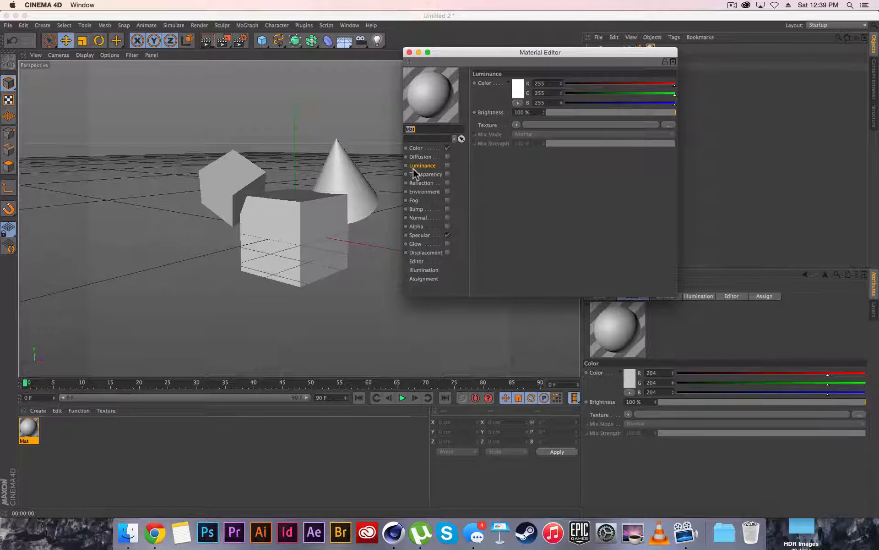
{"action": "left_click", "coordinate": [416, 148]}
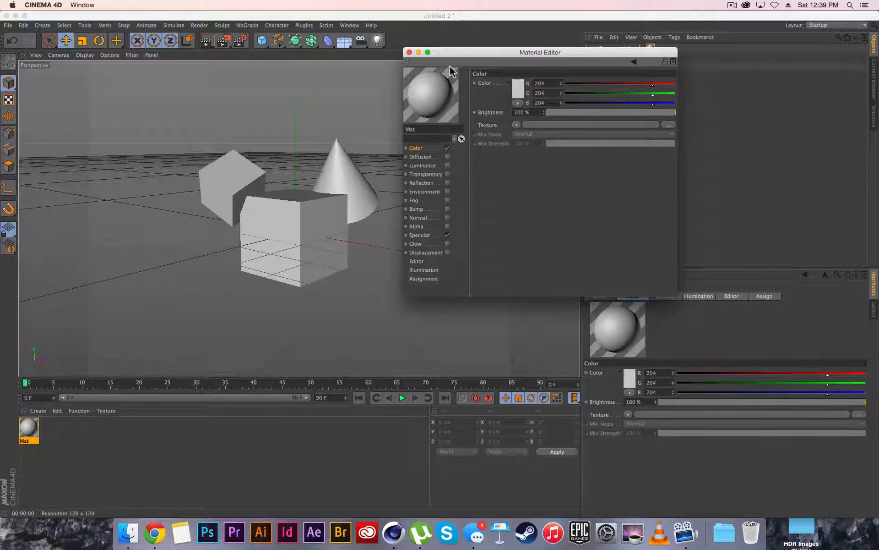
{"action": "left_click", "coordinate": [518, 91]}
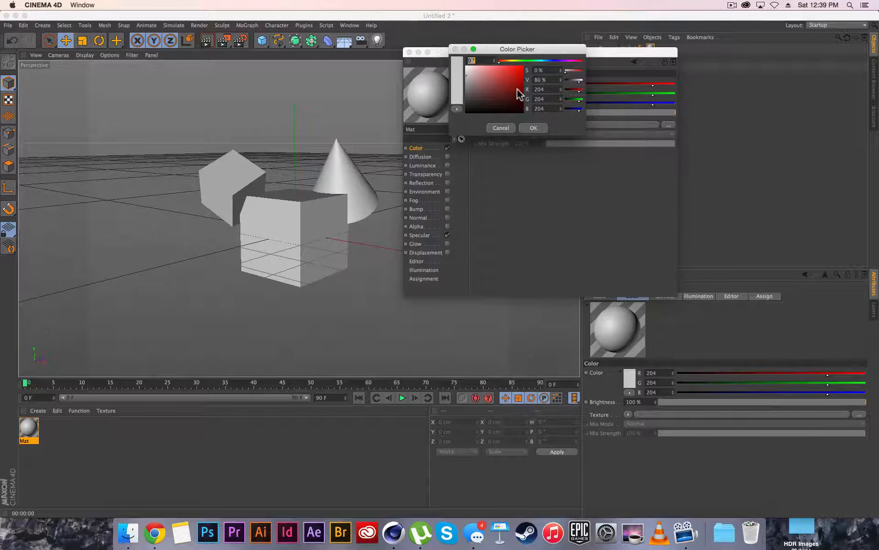
{"action": "left_click", "coordinate": [522, 67]}
{"action": "left_click", "coordinate": [533, 128]}
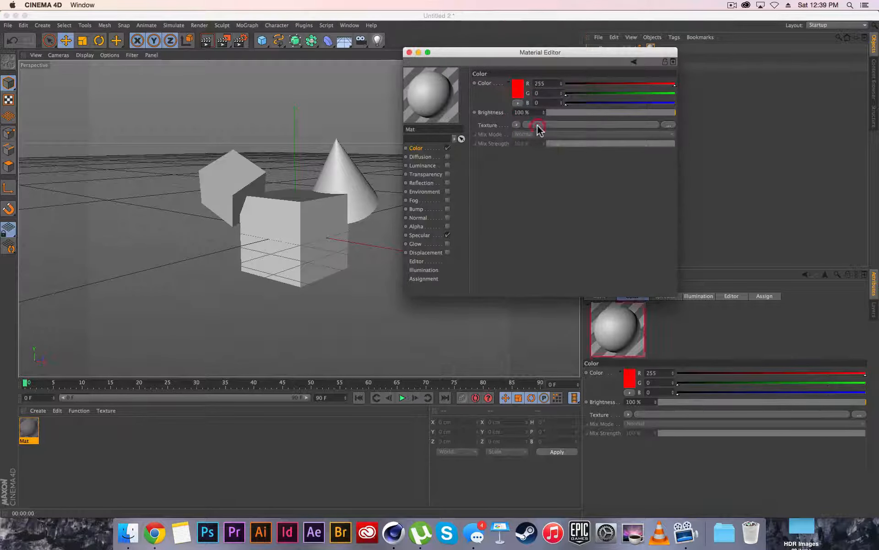
{"action": "left_click", "coordinate": [409, 52]}
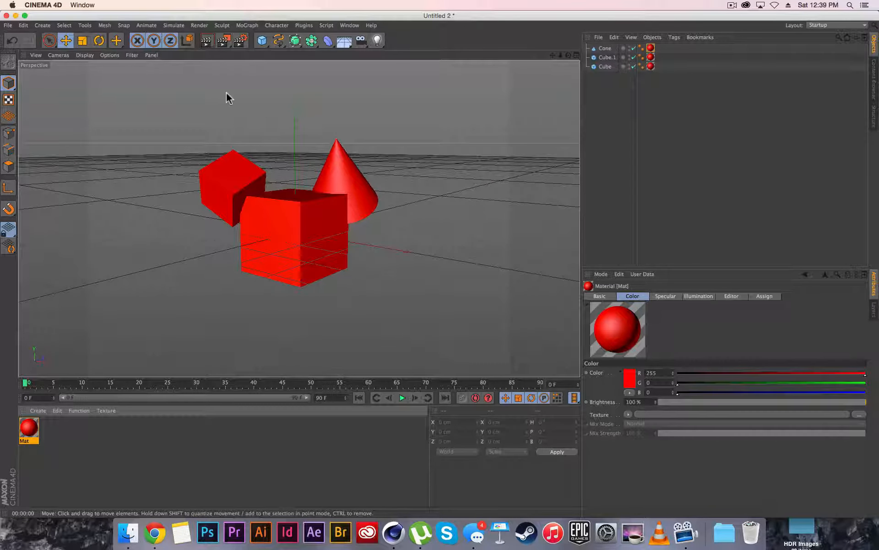
Render previews of the red cubes and cone in the perspective view, returning to the editor view each time.
{"action": "left_click", "coordinate": [208, 42]}
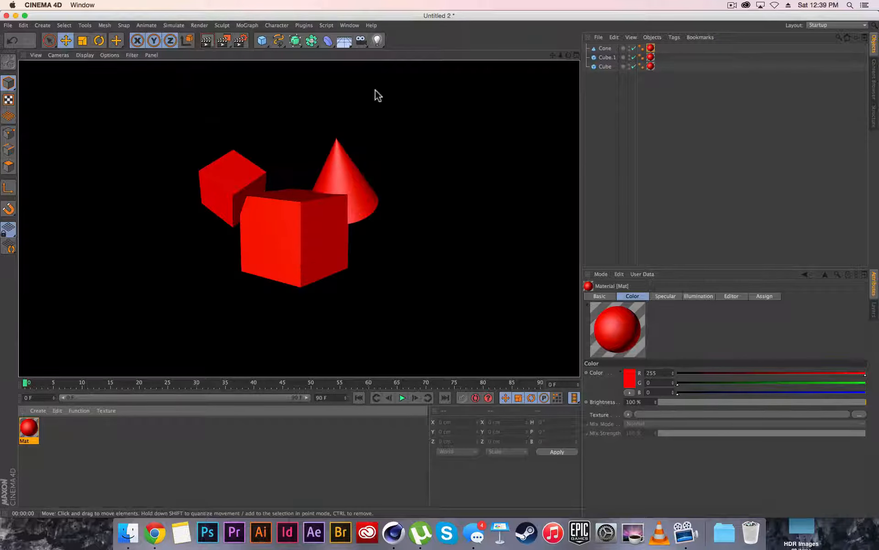
{"action": "left_click", "coordinate": [402, 91]}
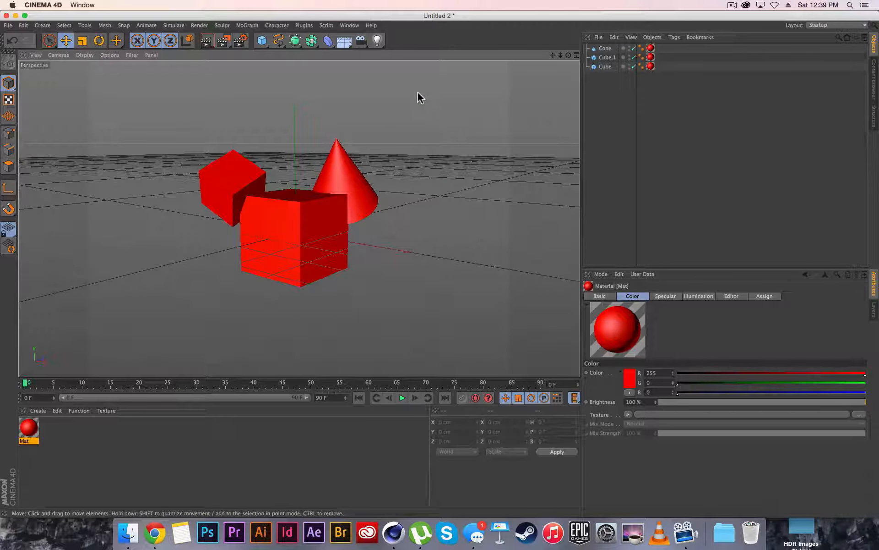
{"action": "left_click", "coordinate": [207, 42]}
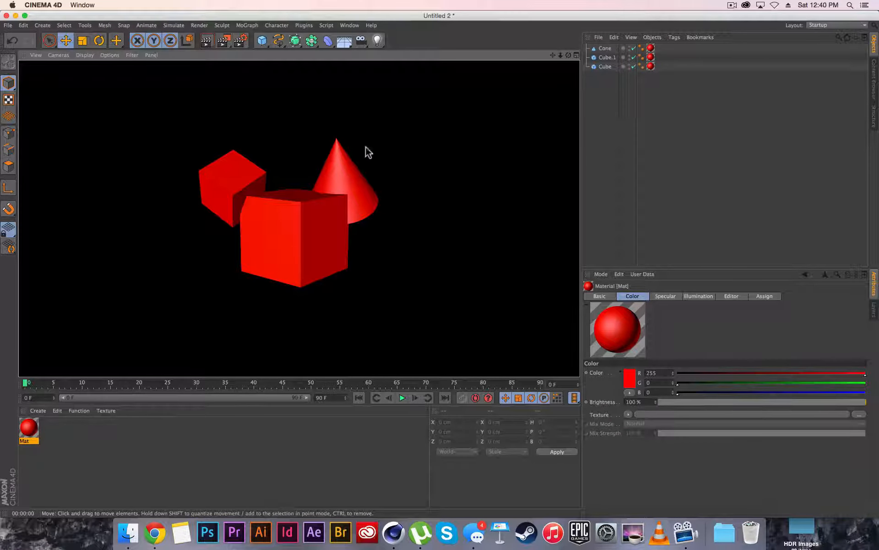
{"action": "left_click", "coordinate": [422, 148]}
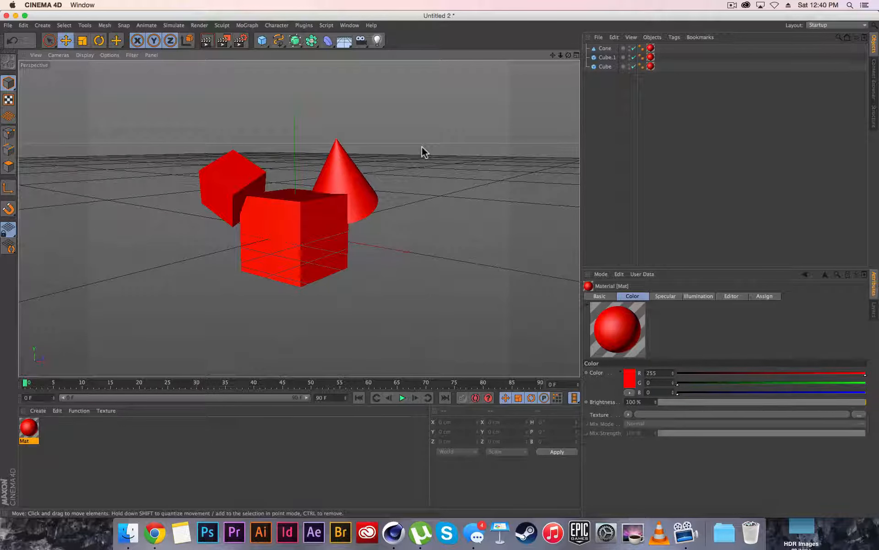
{"action": "left_click", "coordinate": [206, 43]}
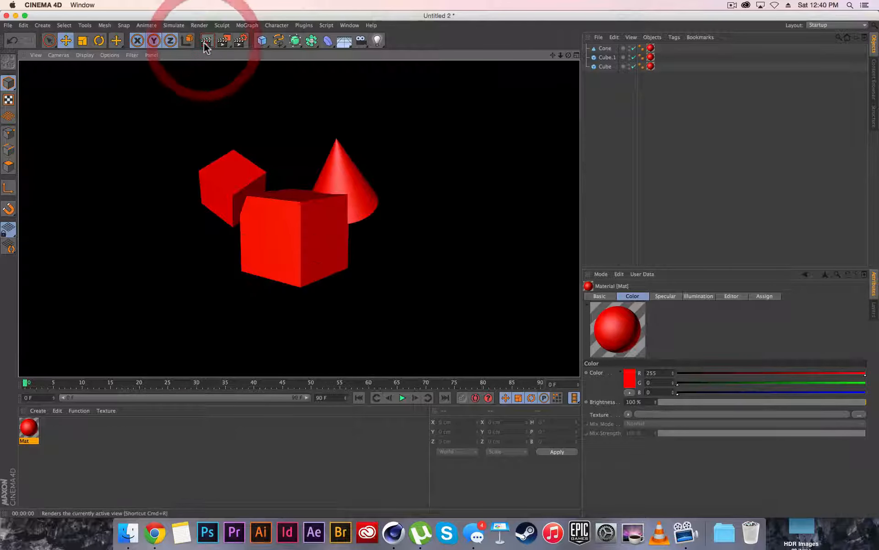
{"action": "left_click", "coordinate": [405, 88]}
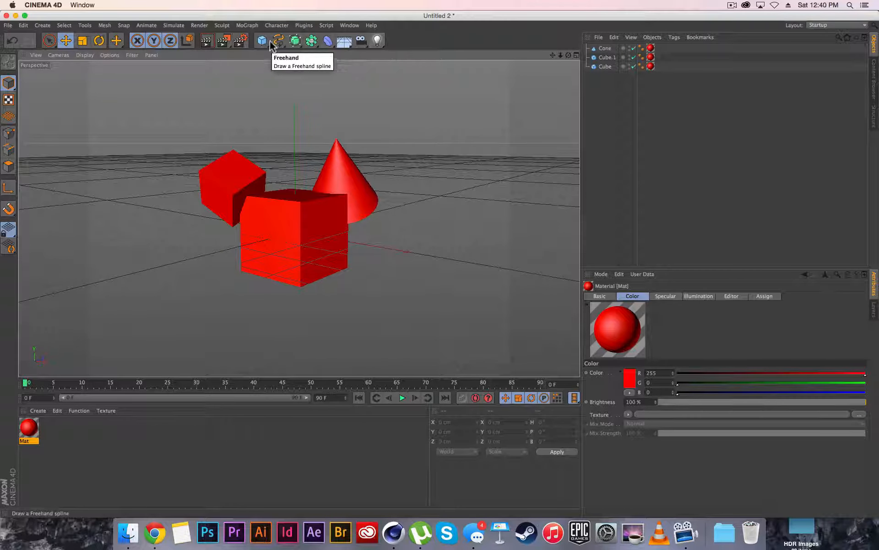
Add a Floor object, lower it to about Y -101 cm beneath the cubes, preview the render and deselect it.
{"action": "left_click", "coordinate": [344, 42]}
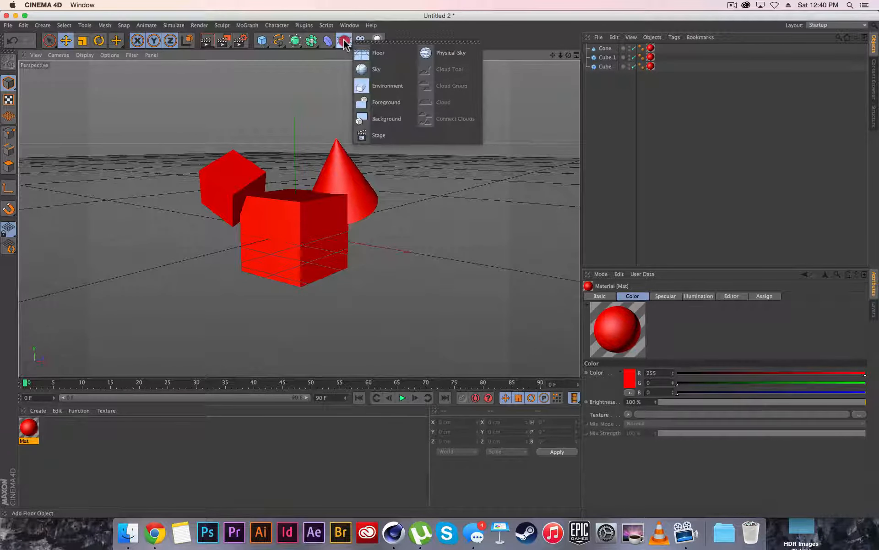
{"action": "left_click", "coordinate": [381, 55]}
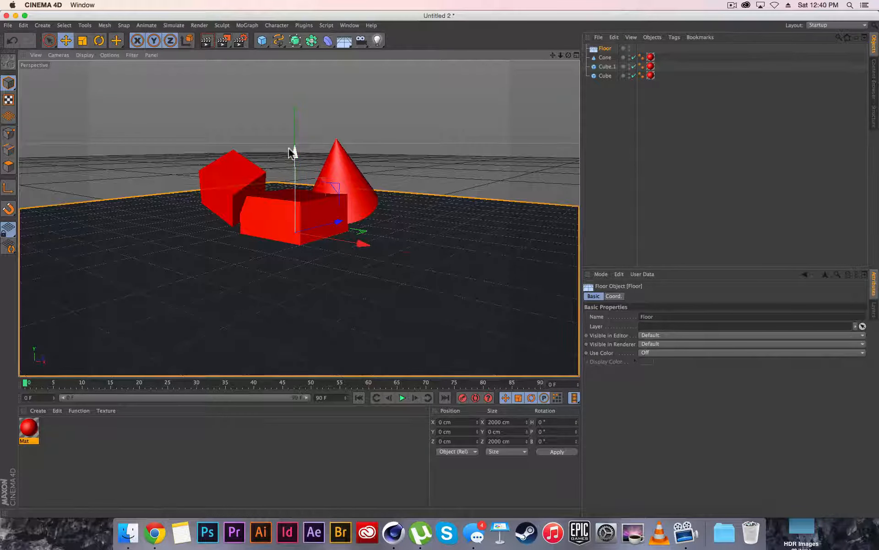
{"action": "left_click_drag", "start_coordinate": [293, 154], "coordinate": [294, 195]}
{"action": "left_click", "coordinate": [206, 42]}
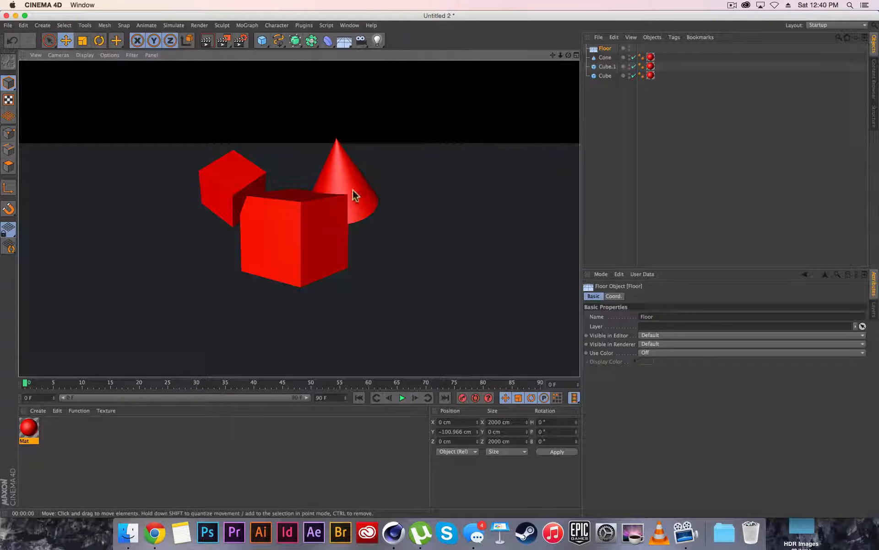
{"action": "left_click", "coordinate": [604, 109]}
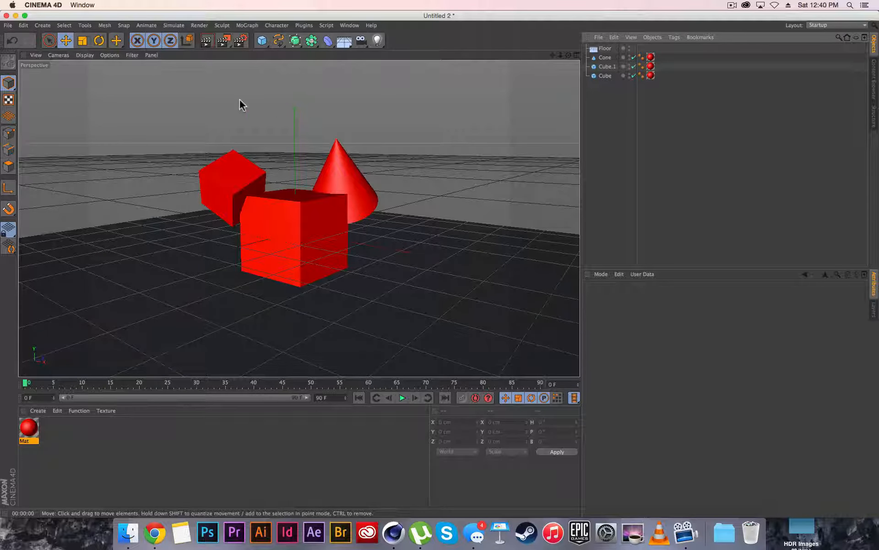
Add an omni light at the origin and render a preview of the scene, keeping the light selected.
{"action": "left_click", "coordinate": [378, 41]}
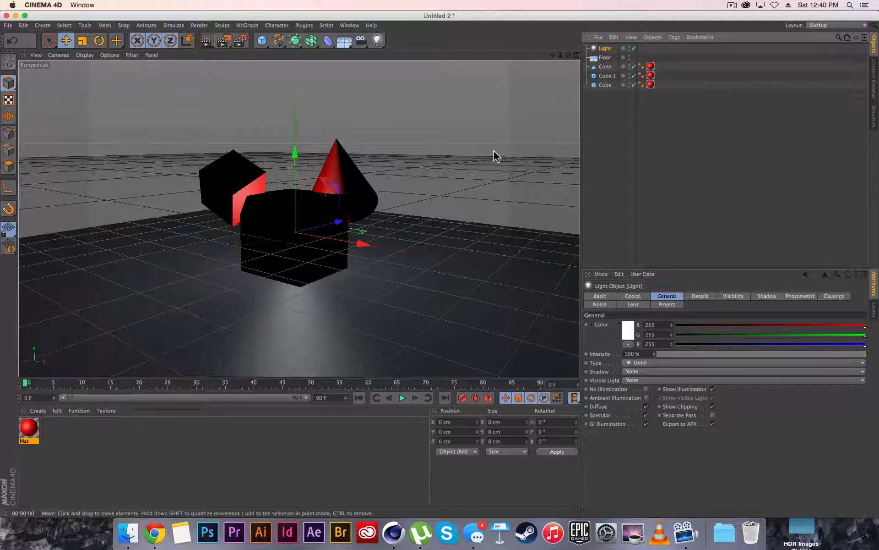
{"action": "left_click", "coordinate": [209, 42]}
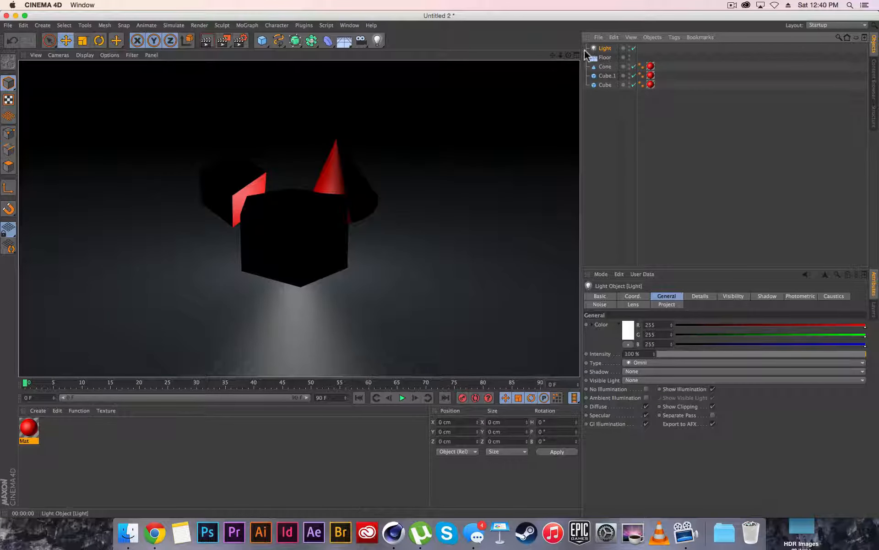
{"action": "left_click", "coordinate": [605, 49]}
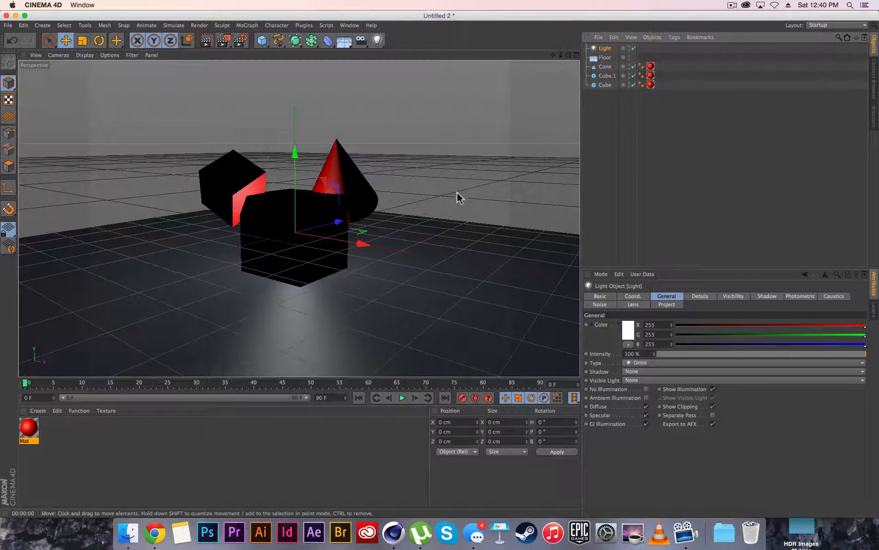
Move the light above and in front of the objects to about X 163, Y 371, Z -386 cm and preview the render.
{"action": "left_click_drag", "start_coordinate": [460, 207], "coordinate": [431, 56]}
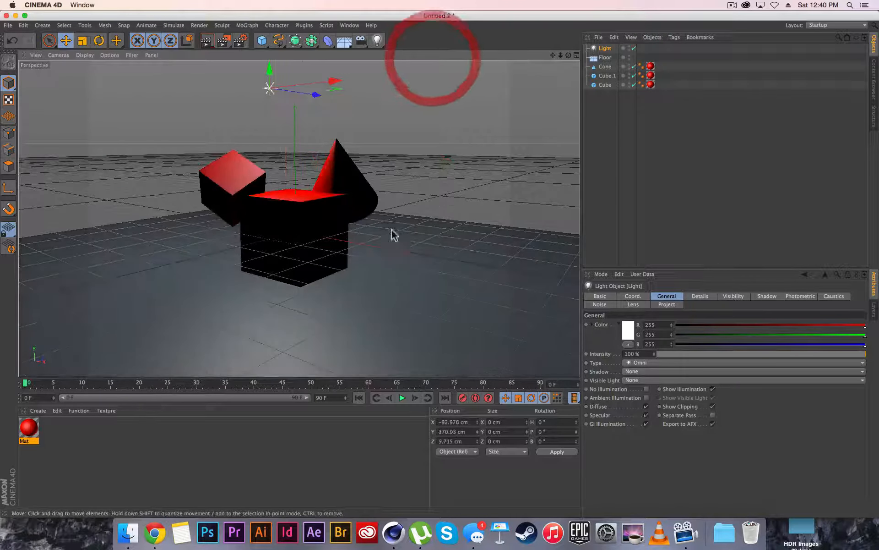
{"action": "left_click_drag", "start_coordinate": [316, 96], "coordinate": [240, 72]}
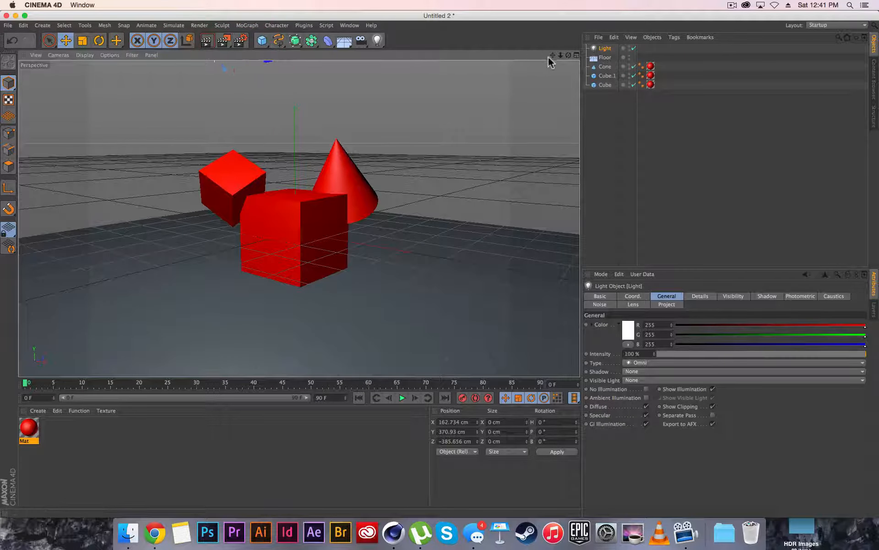
{"action": "left_click_drag", "start_coordinate": [561, 55], "coordinate": [566, 61]}
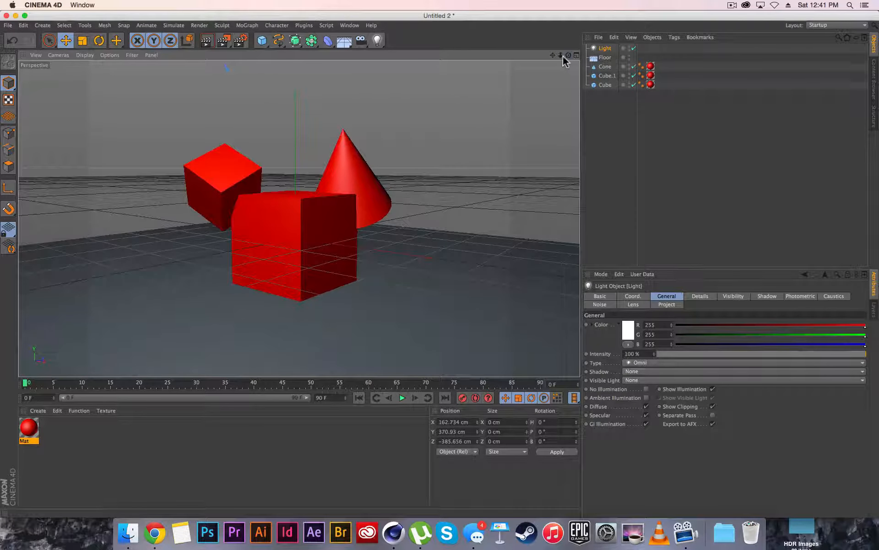
{"action": "left_click", "coordinate": [207, 41]}
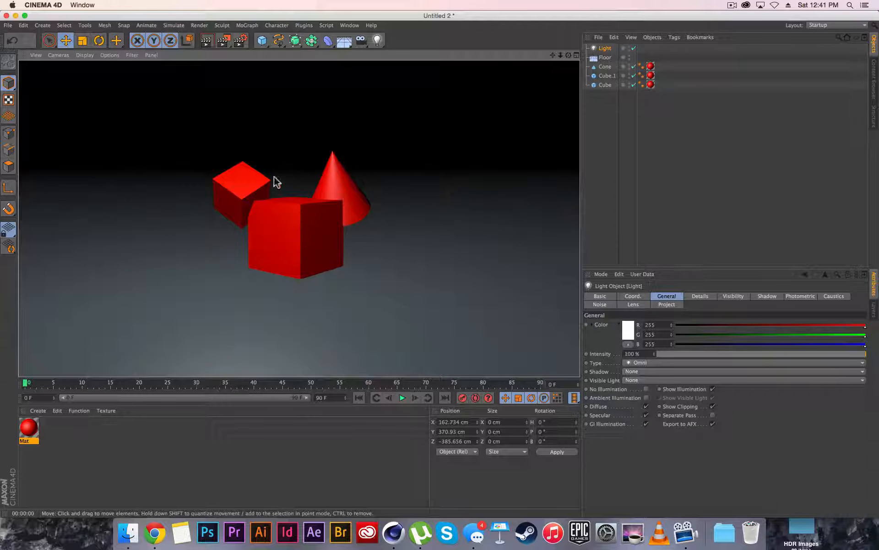
Leave the render preview and select the light, the cone, Cube.1 and Cube in turn to identify each object.
{"action": "left_click", "coordinate": [604, 48]}
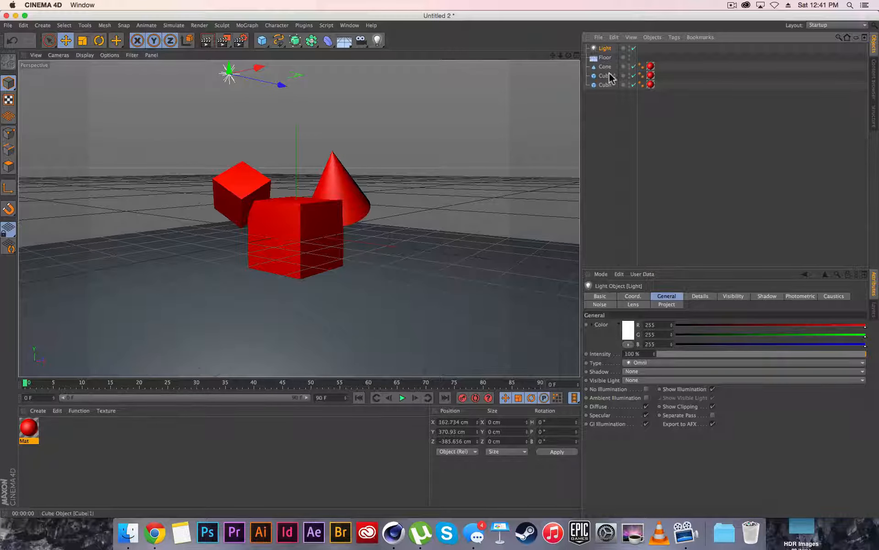
{"action": "left_click", "coordinate": [605, 67]}
{"action": "left_click", "coordinate": [606, 76]}
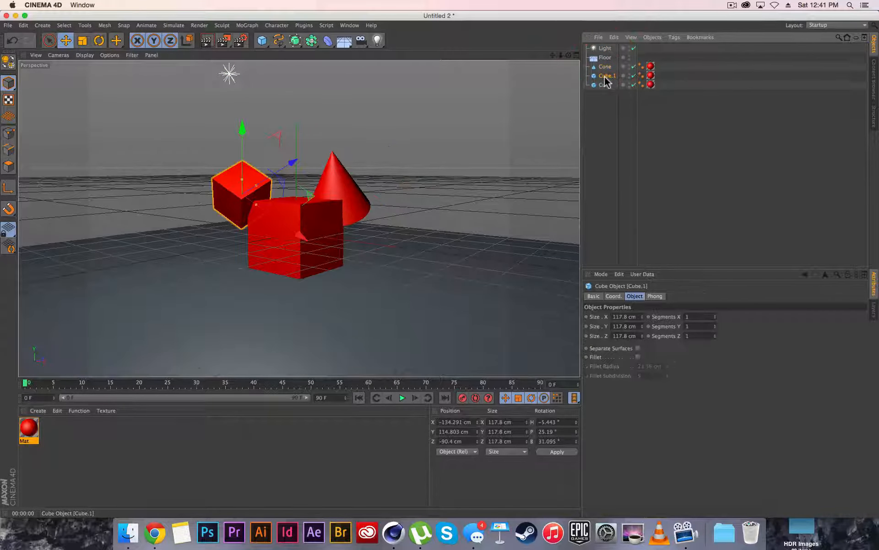
{"action": "left_click", "coordinate": [605, 85]}
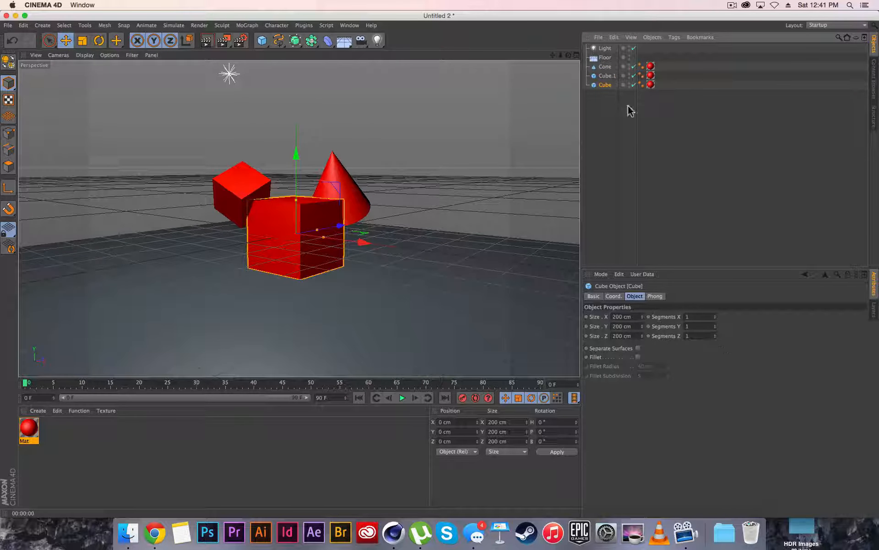
Select Cube.1, the cone, the floor and the light in turn to compare their attributes.
{"action": "left_click", "coordinate": [605, 75]}
{"action": "left_click", "coordinate": [604, 67]}
{"action": "left_click", "coordinate": [605, 57]}
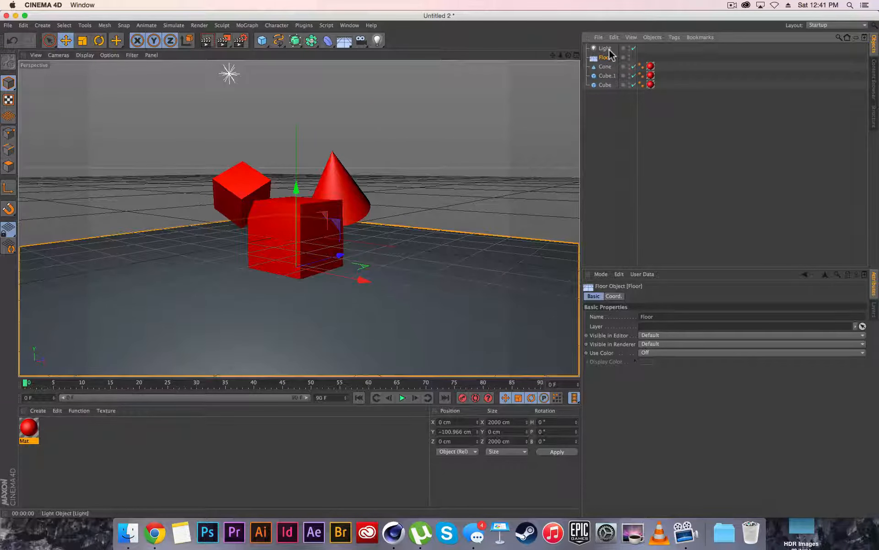
{"action": "left_click", "coordinate": [605, 48]}
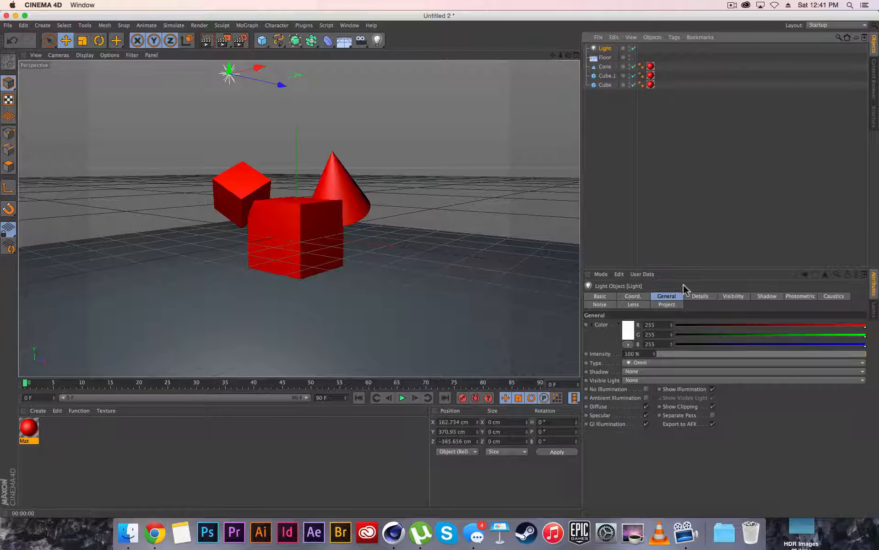
Review the light's Basic, Coord., Details, Shadow, Caustics, Noise, Lens and Project settings and return to its General settings.
{"action": "left_click", "coordinate": [598, 297]}
{"action": "left_click", "coordinate": [632, 297]}
{"action": "left_click", "coordinate": [701, 297]}
{"action": "left_click", "coordinate": [768, 297]}
{"action": "left_click", "coordinate": [834, 296]}
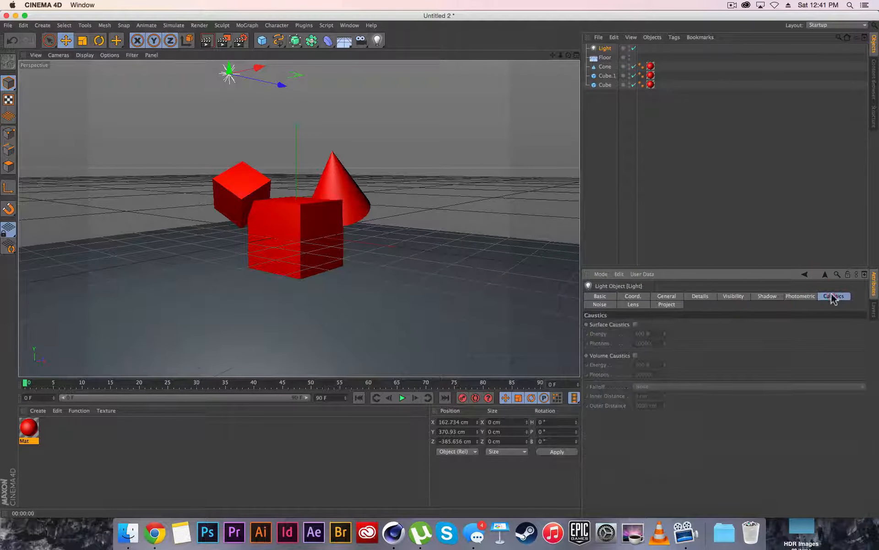
{"action": "left_click", "coordinate": [600, 304]}
{"action": "left_click", "coordinate": [633, 305]}
{"action": "left_click", "coordinate": [667, 305]}
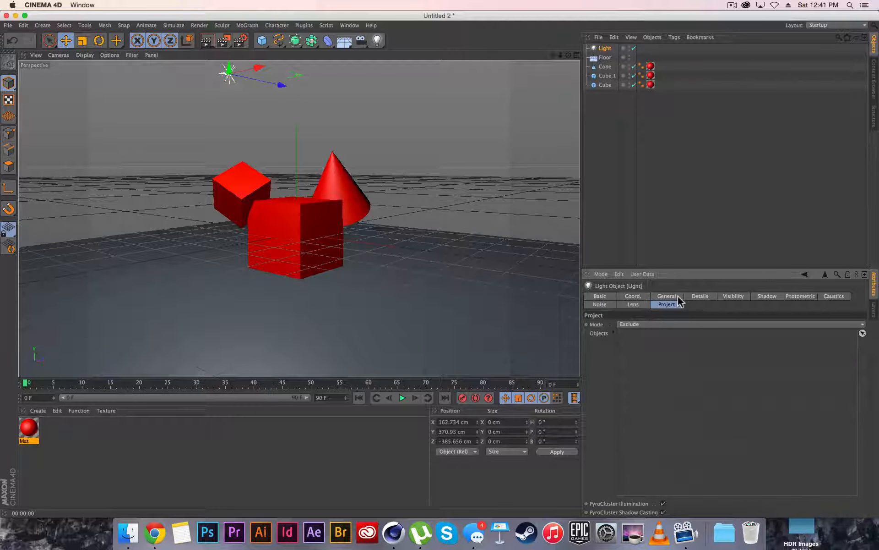
{"action": "left_click", "coordinate": [674, 298]}
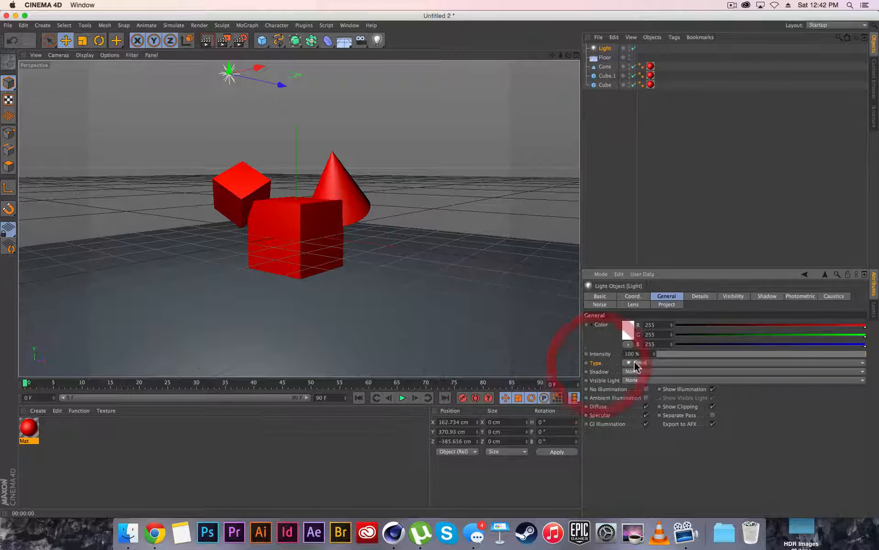
Keep the light type as Omni and lower the light slightly to about Y 356 cm.
{"action": "left_click", "coordinate": [650, 362]}
{"action": "left_click", "coordinate": [647, 371]}
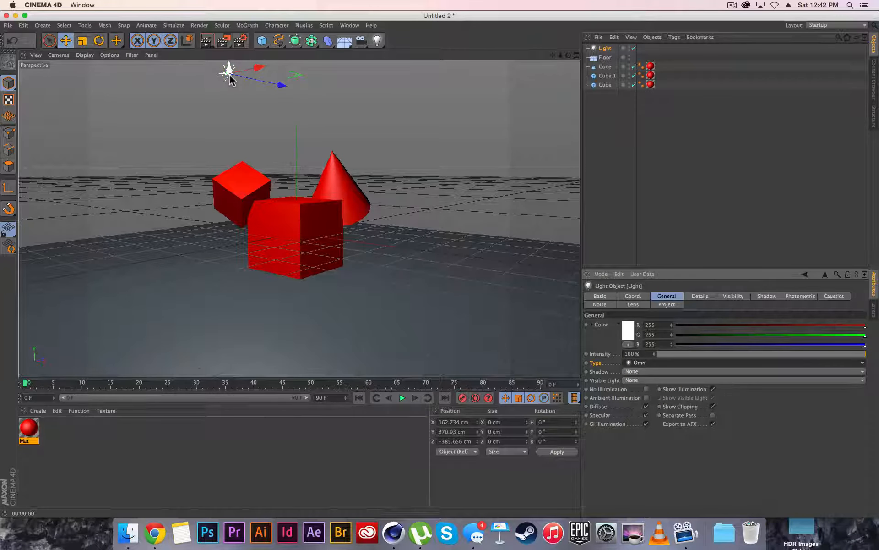
{"action": "left_click_drag", "start_coordinate": [231, 73], "coordinate": [230, 80]}
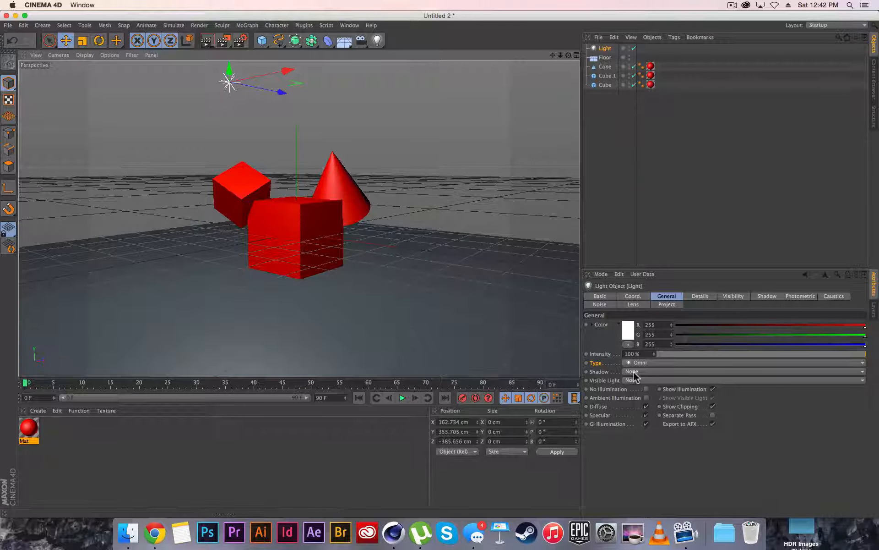
Set the light's shadow to Shadow Maps (Soft) and preview the render.
{"action": "left_click", "coordinate": [599, 371]}
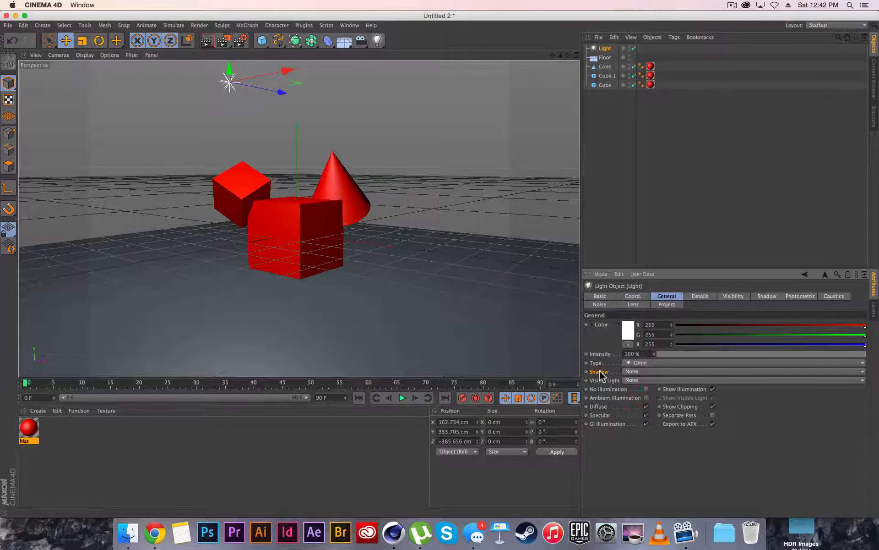
{"action": "left_click", "coordinate": [639, 372]}
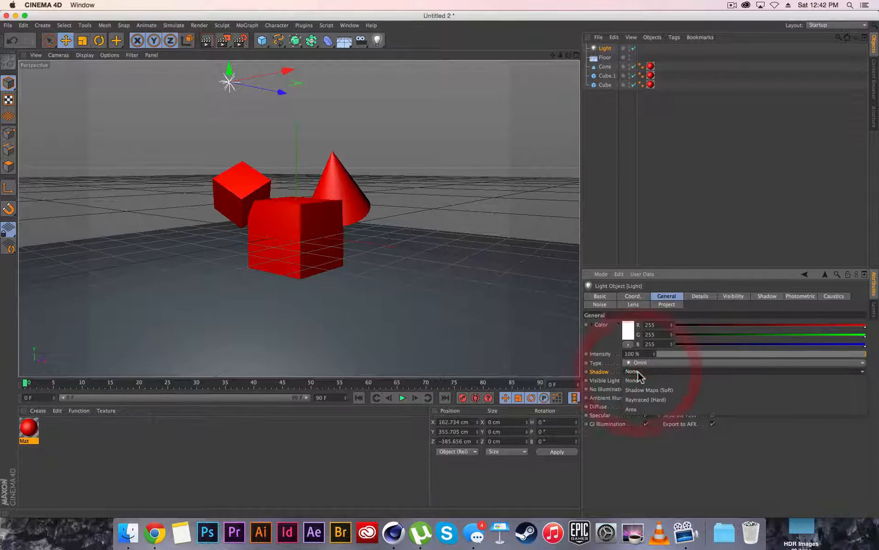
{"action": "left_click", "coordinate": [689, 389]}
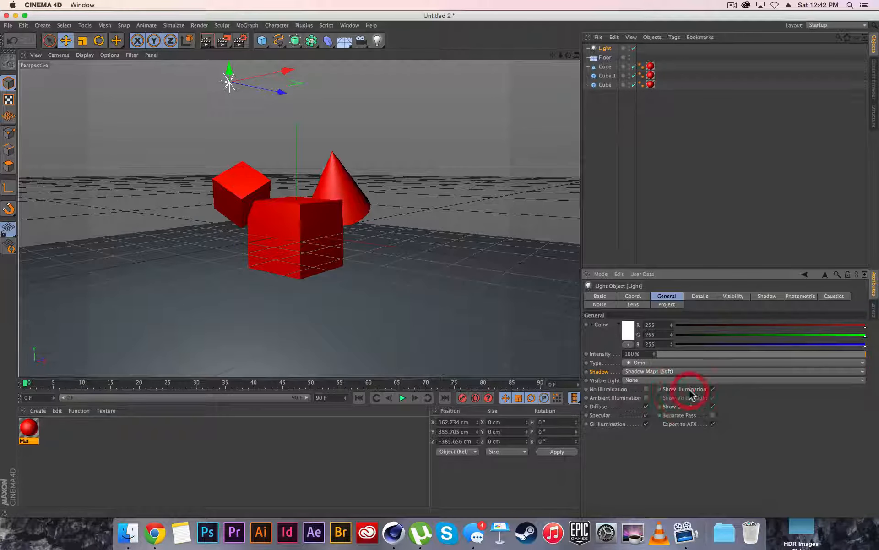
{"action": "left_click", "coordinate": [207, 40]}
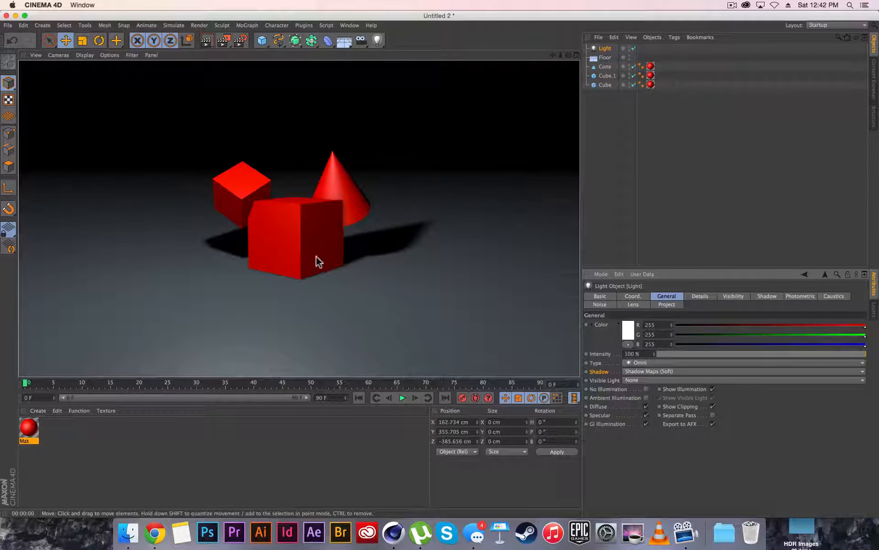
Move the light along its X axis to about 5 cm and preview the render with the new shadow direction.
{"action": "left_click", "coordinate": [605, 48]}
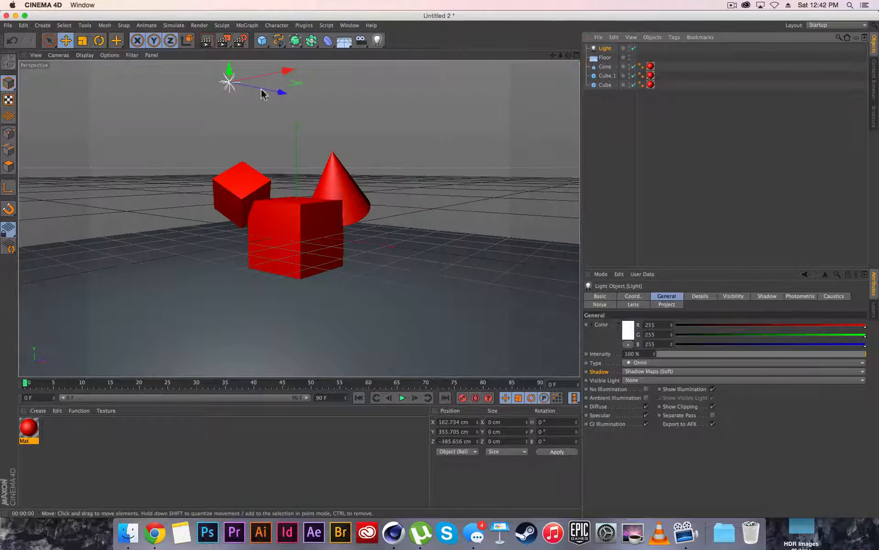
{"action": "left_click_drag", "start_coordinate": [269, 80], "coordinate": [213, 81]}
{"action": "left_click", "coordinate": [206, 41]}
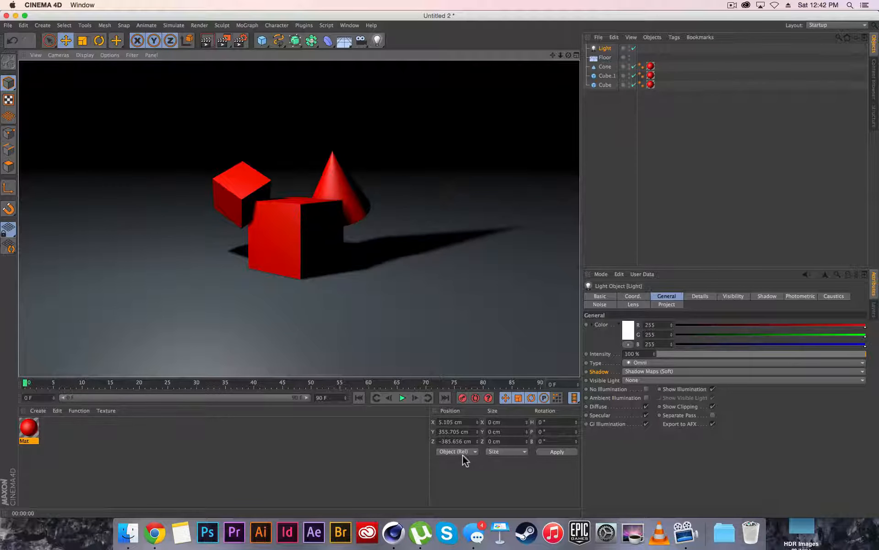
{"action": "left_click", "coordinate": [423, 24]}
{"action": "left_click", "coordinate": [404, 18]}
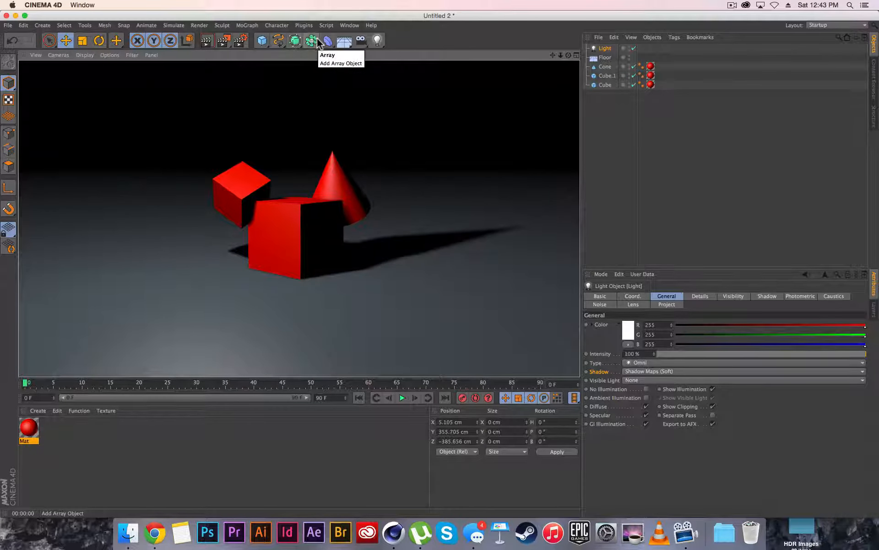
{"action": "left_click", "coordinate": [279, 45]}
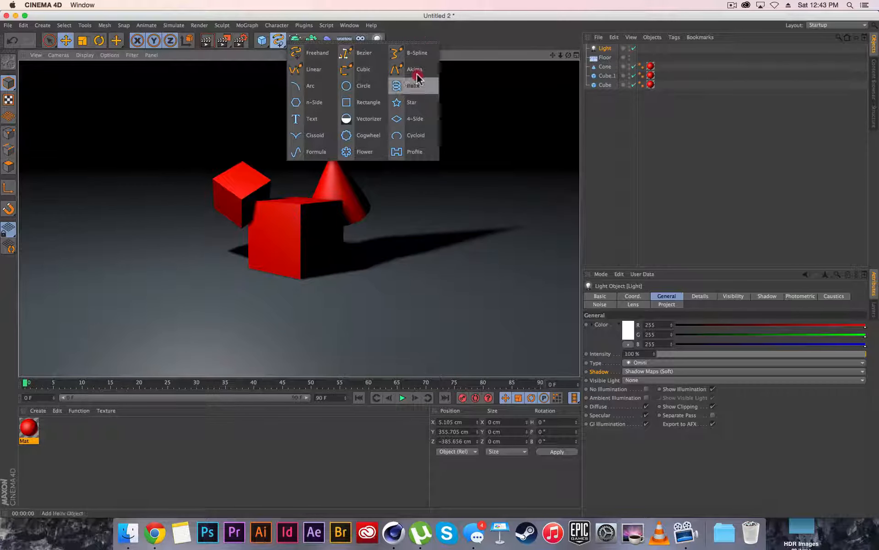
{"action": "left_click", "coordinate": [425, 56]}
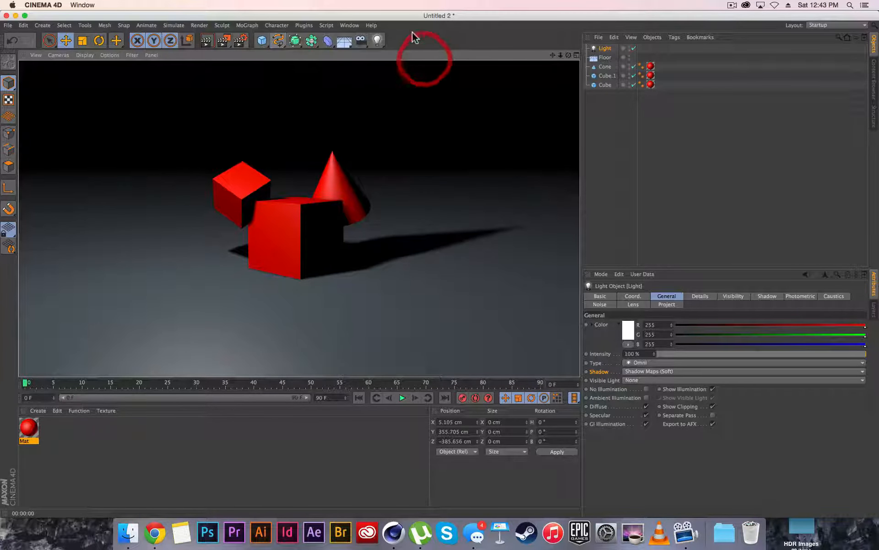
Open the render settings, deselect the light and arrange the settings window beside the objects in the viewport.
{"action": "left_click", "coordinate": [224, 41]}
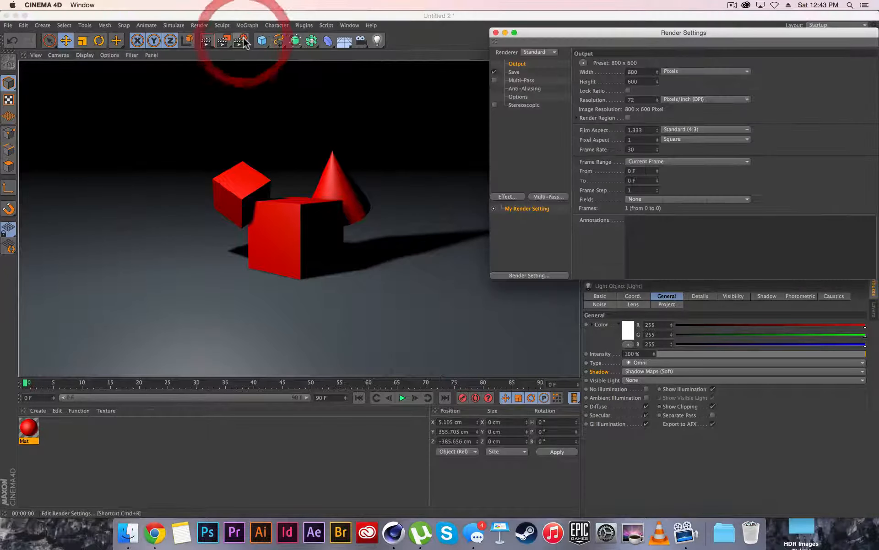
{"action": "left_click_drag", "start_coordinate": [572, 33], "coordinate": [458, 21]}
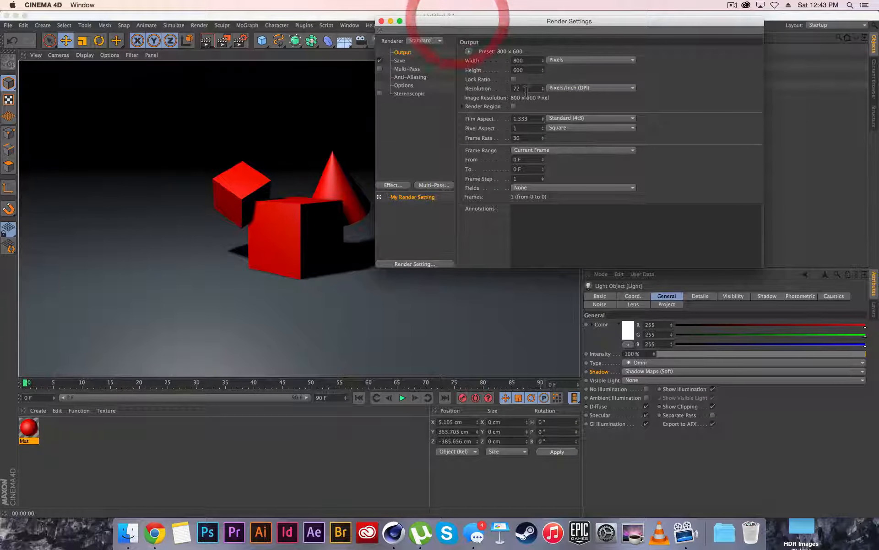
{"action": "left_click", "coordinate": [287, 102]}
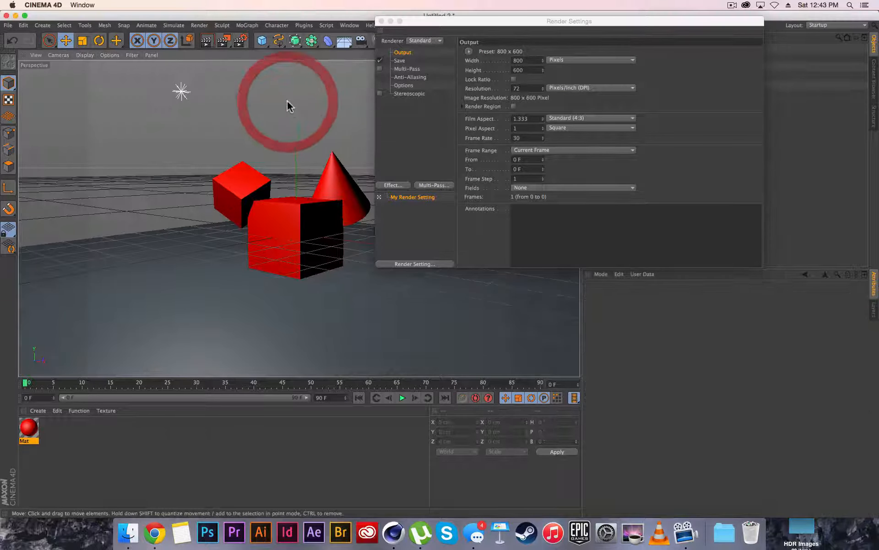
{"action": "left_click_drag", "start_coordinate": [481, 22], "coordinate": [511, 26]}
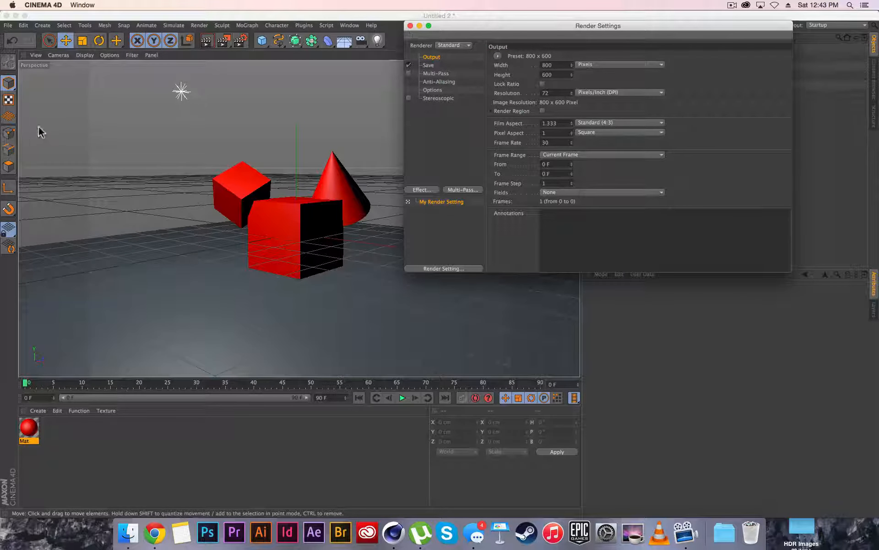
{"action": "left_click_drag", "start_coordinate": [447, 28], "coordinate": [655, 32]}
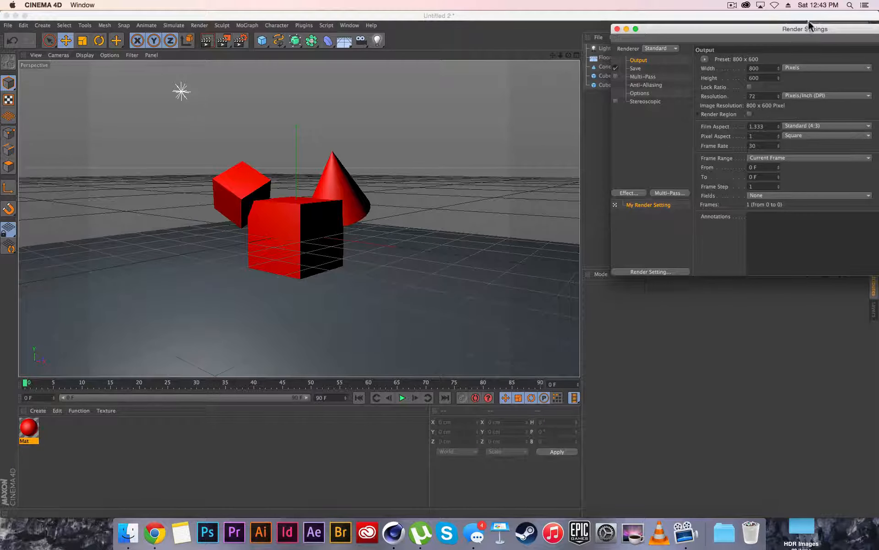
{"action": "left_click_drag", "start_coordinate": [809, 25], "coordinate": [538, 21]}
Set the render output's film aspect to Square (1:1) and uncover the viewport to see the new framing.
{"action": "left_click", "coordinate": [548, 122]}
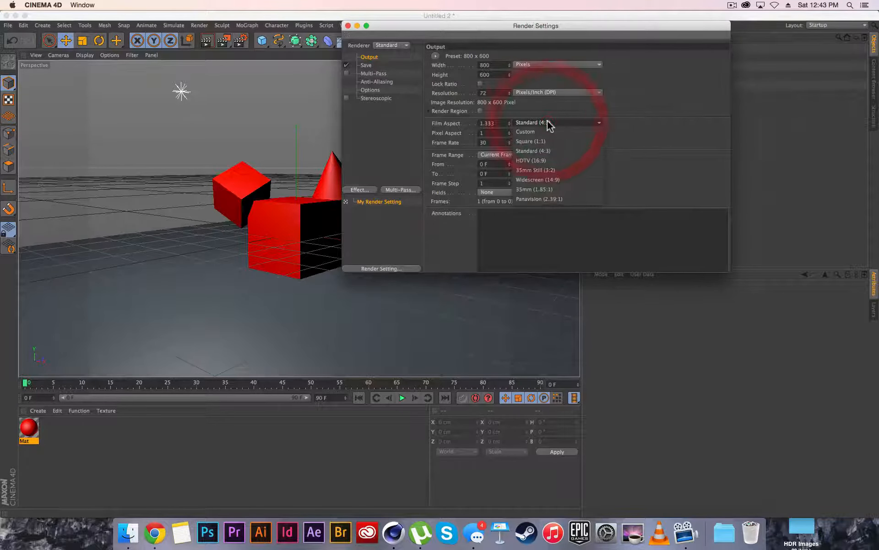
{"action": "left_click", "coordinate": [548, 121]}
{"action": "left_click", "coordinate": [447, 122]}
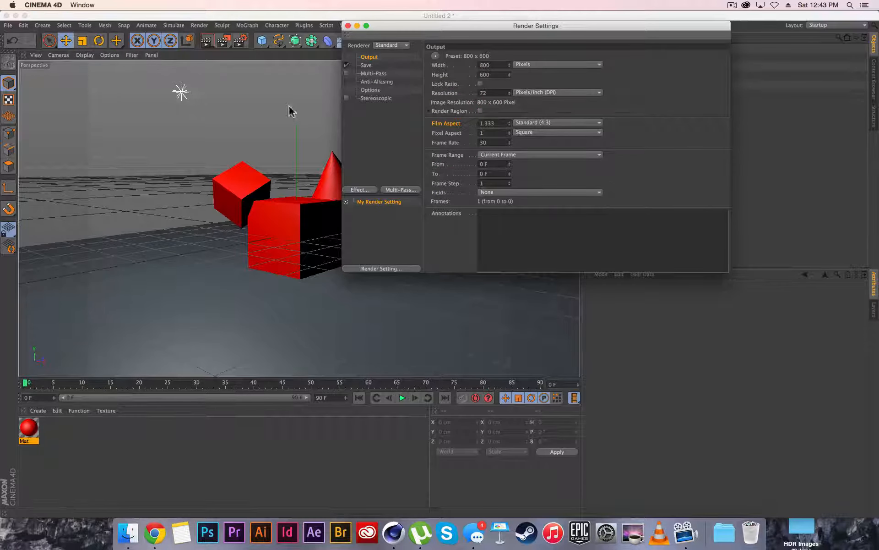
{"action": "left_click", "coordinate": [533, 123]}
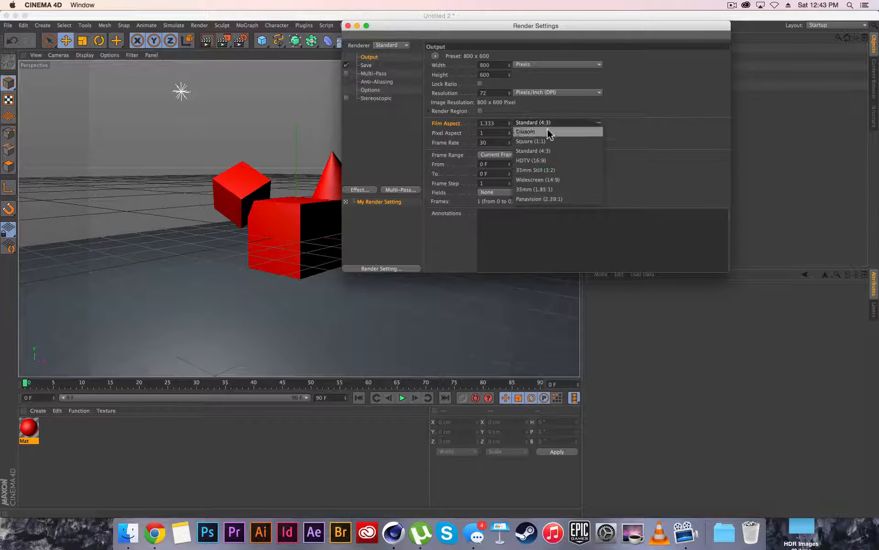
{"action": "left_click", "coordinate": [545, 138]}
{"action": "left_click_drag", "start_coordinate": [471, 28], "coordinate": [644, 18]}
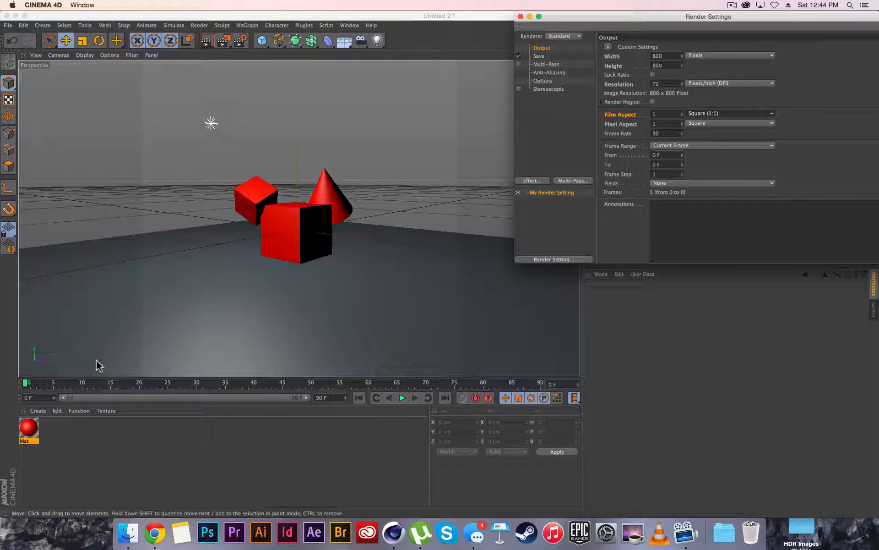
Set the render output size to 1280 pixels wide and 720 pixels high.
{"action": "left_click_drag", "start_coordinate": [618, 21], "coordinate": [491, 30]}
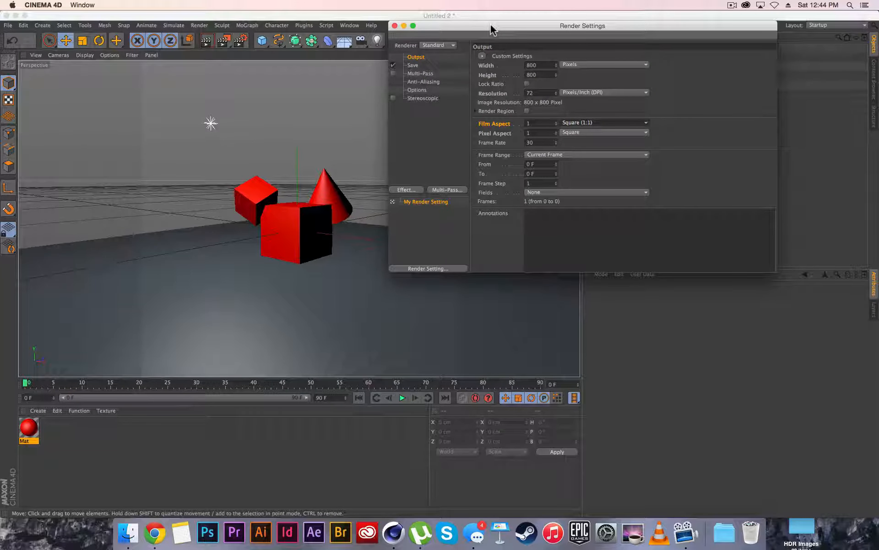
{"action": "double_click", "coordinate": [531, 65]}
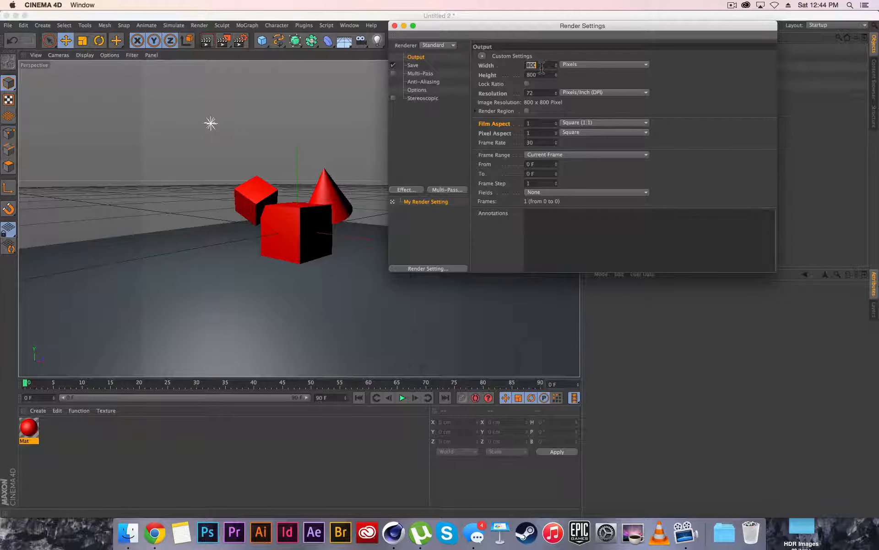
{"action": "type", "text": "128"}
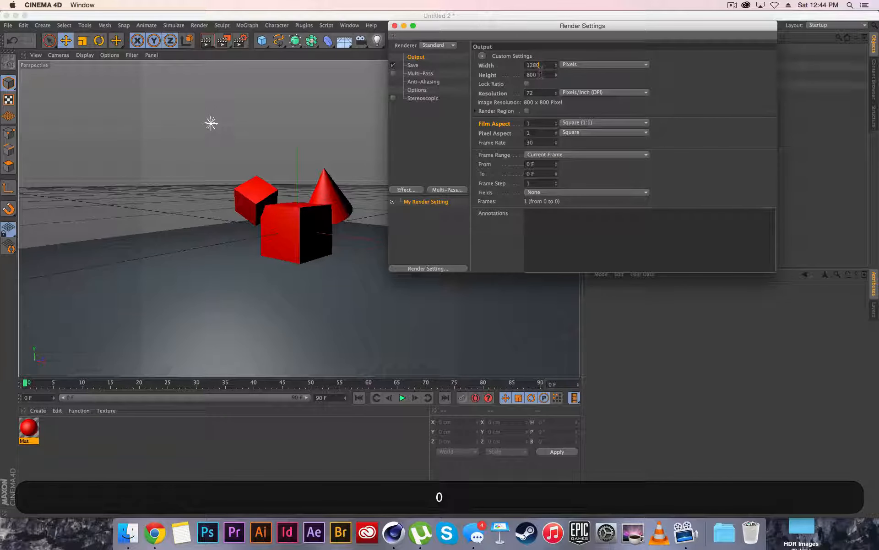
{"action": "type", "text": "0"}
{"action": "key", "text": "Tab"}
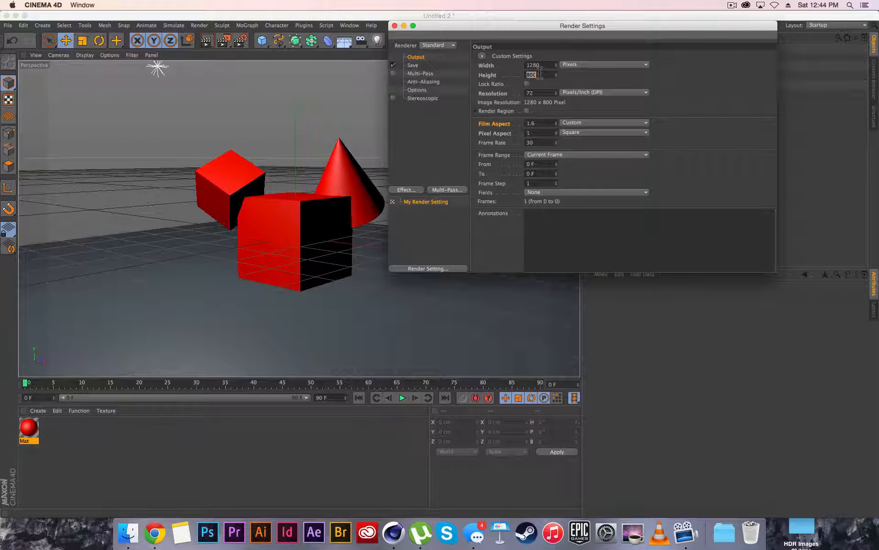
{"action": "type", "text": "720"}
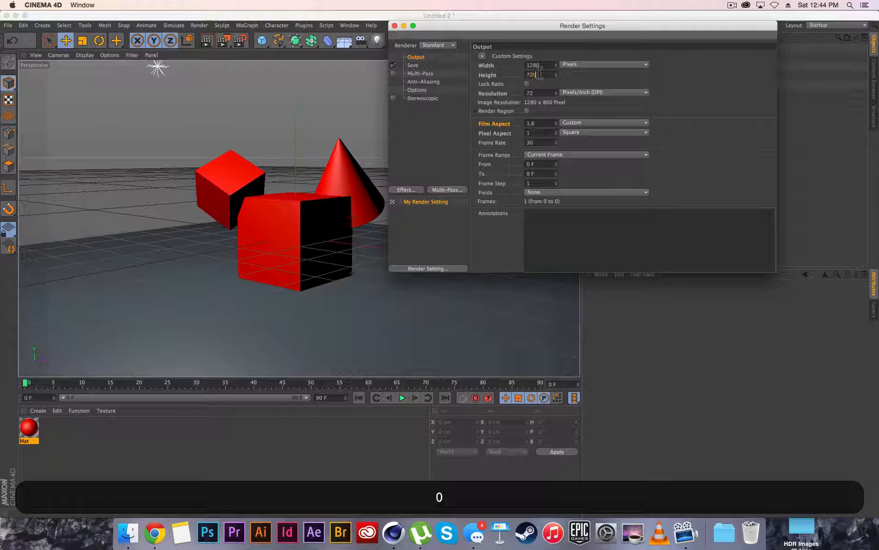
{"action": "left_click", "coordinate": [588, 76]}
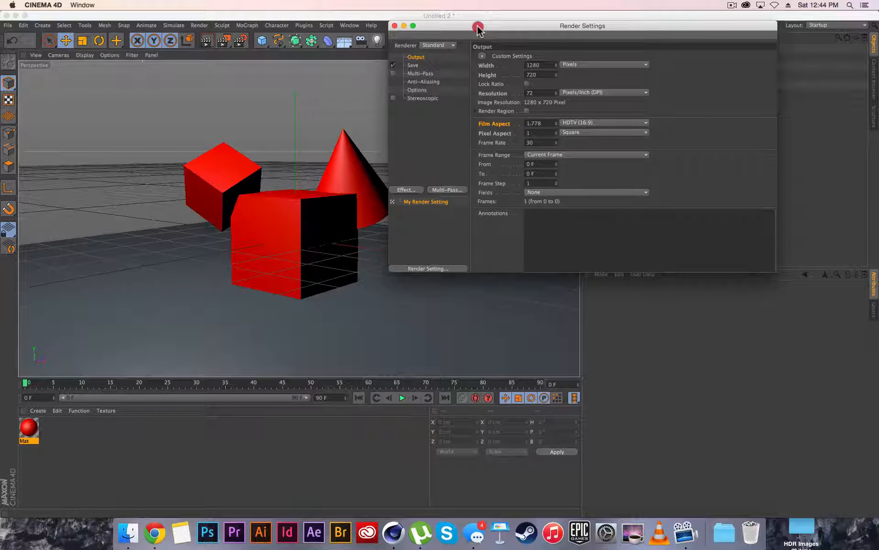
Switch the film aspect to Square (1:1) for comparison and set it back to HDTV (16:9).
{"action": "left_click_drag", "start_coordinate": [478, 28], "coordinate": [476, 28]}
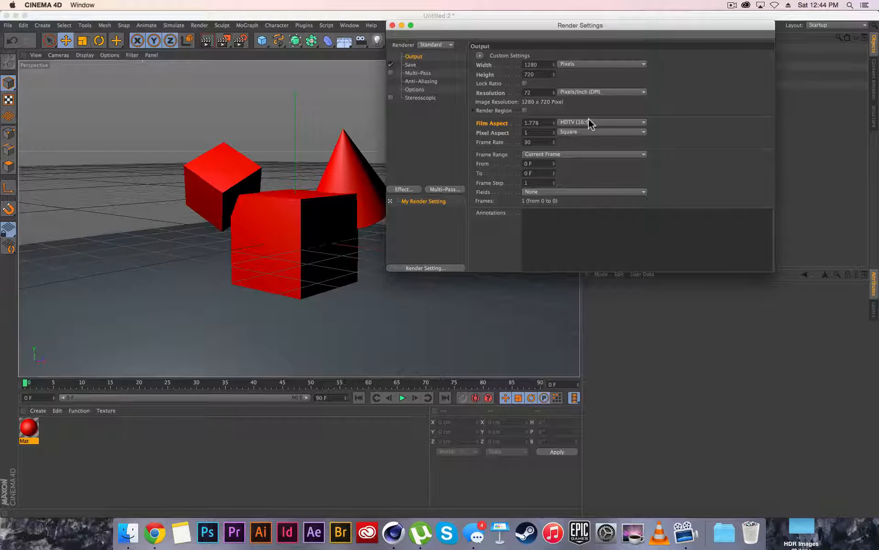
{"action": "left_click", "coordinate": [603, 122]}
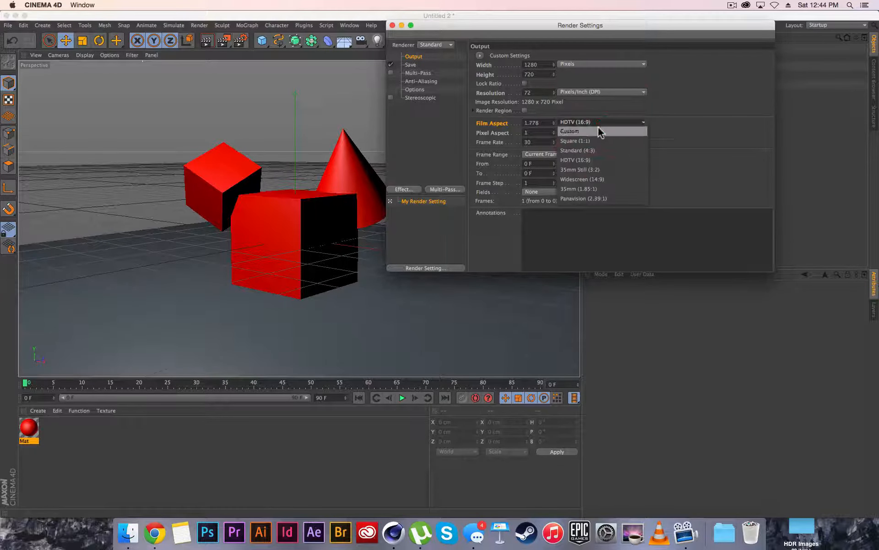
{"action": "left_click", "coordinate": [589, 138]}
{"action": "left_click", "coordinate": [591, 122]}
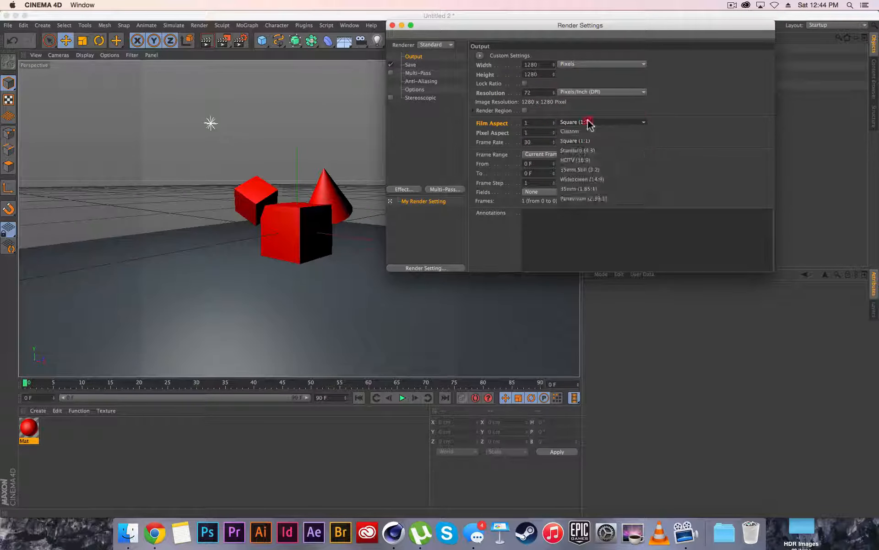
{"action": "left_click", "coordinate": [604, 160]}
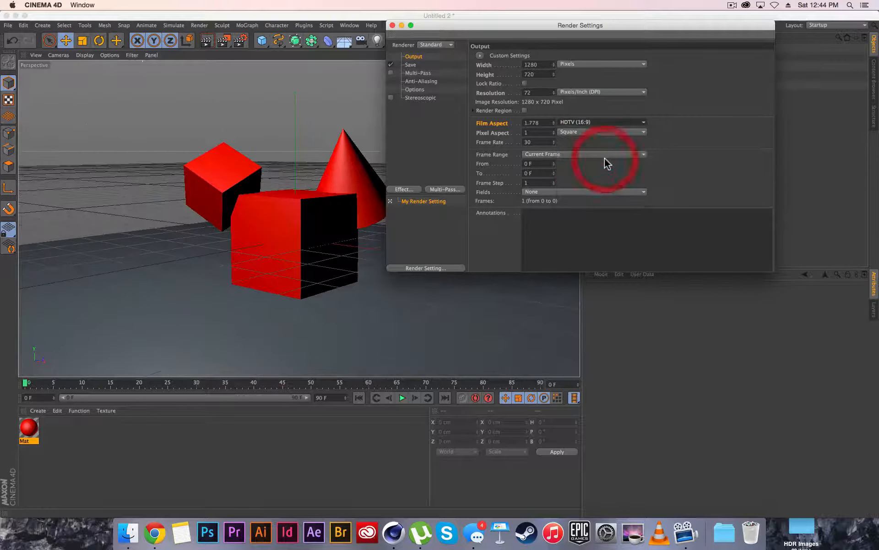
Move the render settings window off the objects and close it.
{"action": "left_click", "coordinate": [664, 126]}
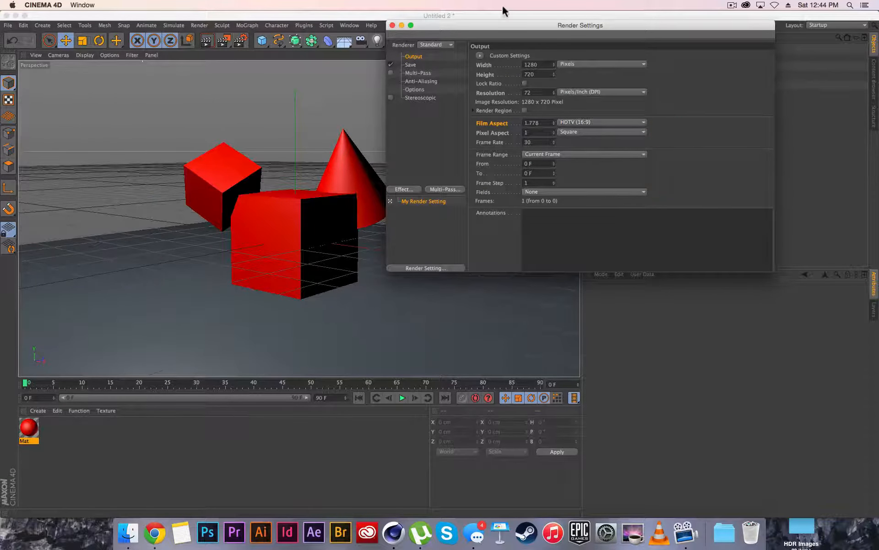
{"action": "left_click_drag", "start_coordinate": [452, 26], "coordinate": [498, 31]}
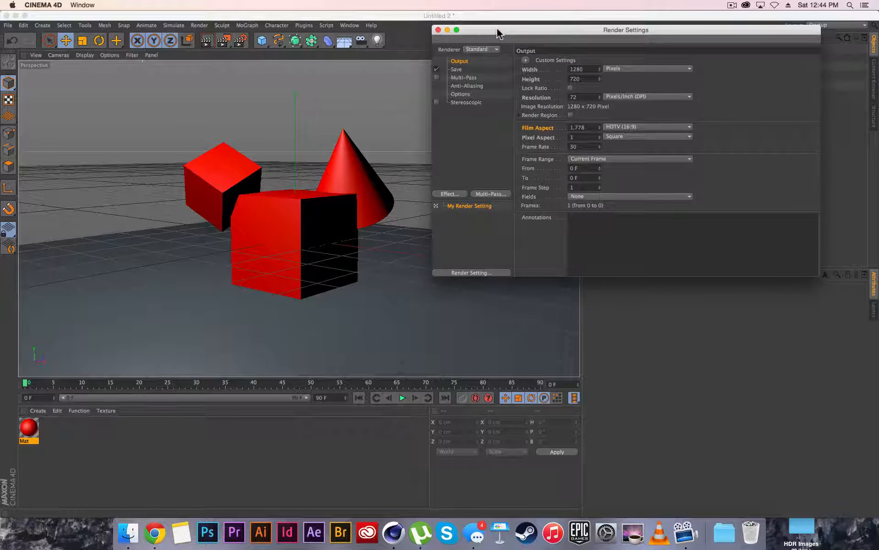
{"action": "left_click", "coordinate": [438, 30]}
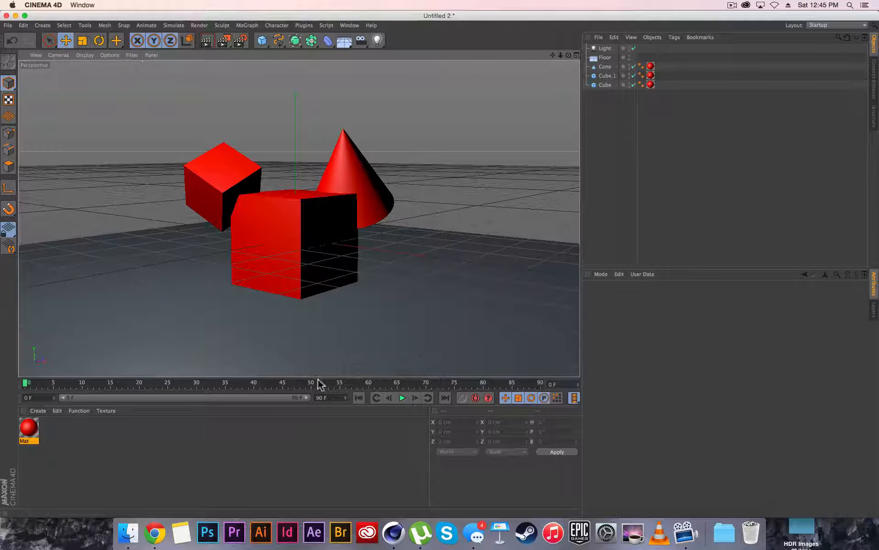
Extend the viewport's height to compare the framing, and shrink it back to its former size.
{"action": "mouse_move", "coordinate": [318, 378]}
{"action": "left_mouse_down"}
{"action": "mouse_move", "coordinate": [311, 447]}
{"action": "mouse_move", "coordinate": [303, 388]}
{"action": "left_mouse_up"}
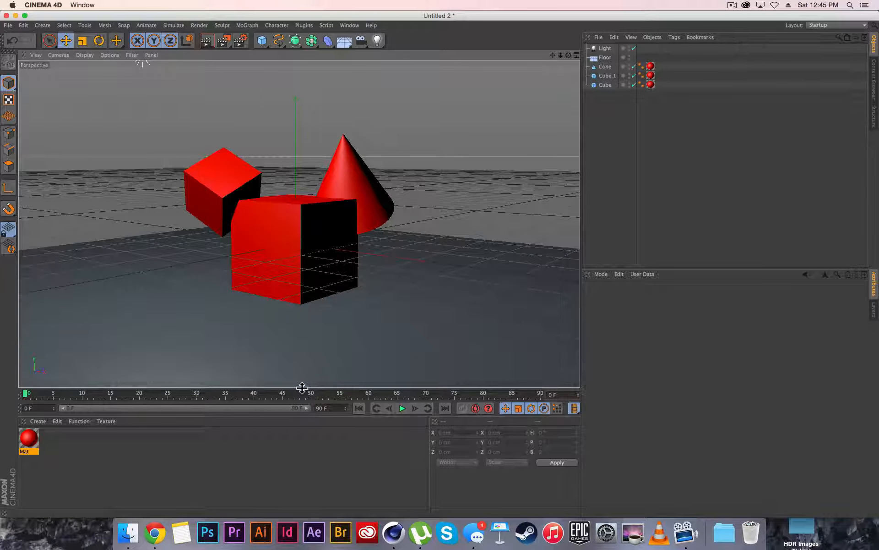
{"action": "left_click_drag", "start_coordinate": [303, 388], "coordinate": [295, 415]}
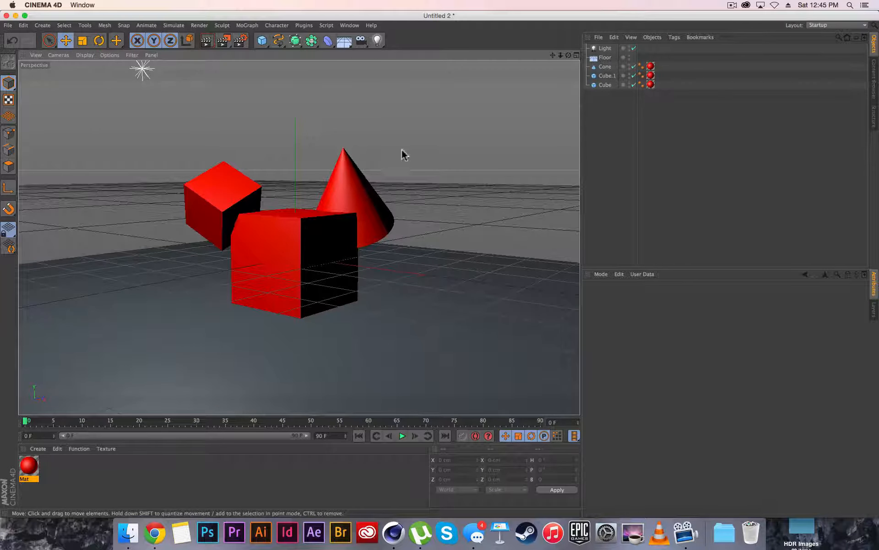
{"action": "left_click_drag", "start_coordinate": [319, 416], "coordinate": [321, 378]}
Render the scene in the viewport and to the Picture Viewer, and enlarge the viewer window to show the whole image.
{"action": "left_click", "coordinate": [209, 41]}
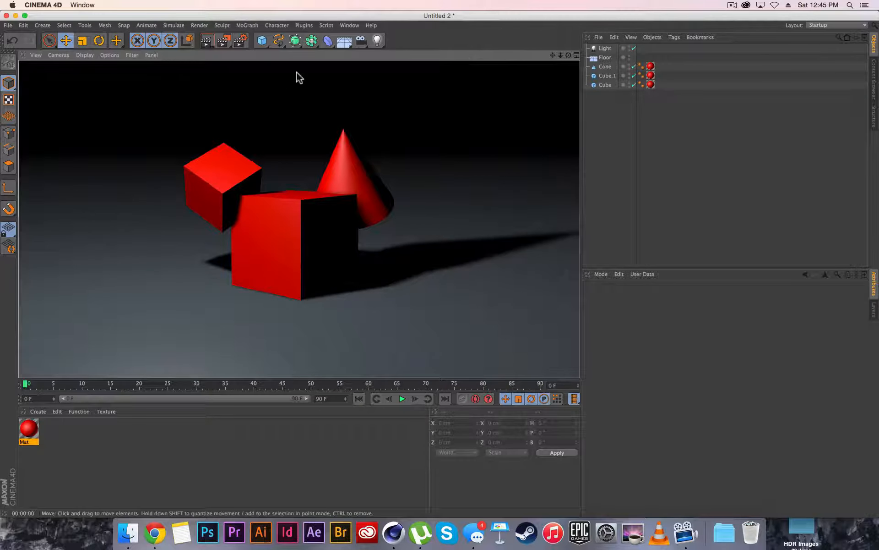
{"action": "left_click", "coordinate": [225, 42]}
{"action": "left_click_drag", "start_coordinate": [275, 94], "coordinate": [261, 41]}
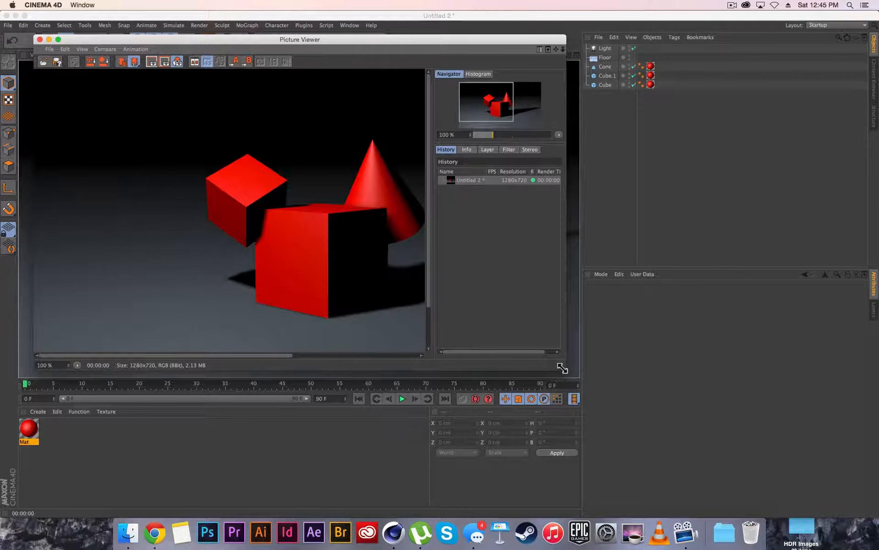
{"action": "left_click_drag", "start_coordinate": [562, 365], "coordinate": [790, 485]}
{"action": "left_click_drag", "start_coordinate": [444, 37], "coordinate": [436, 25]}
{"action": "left_click", "coordinate": [694, 168]}
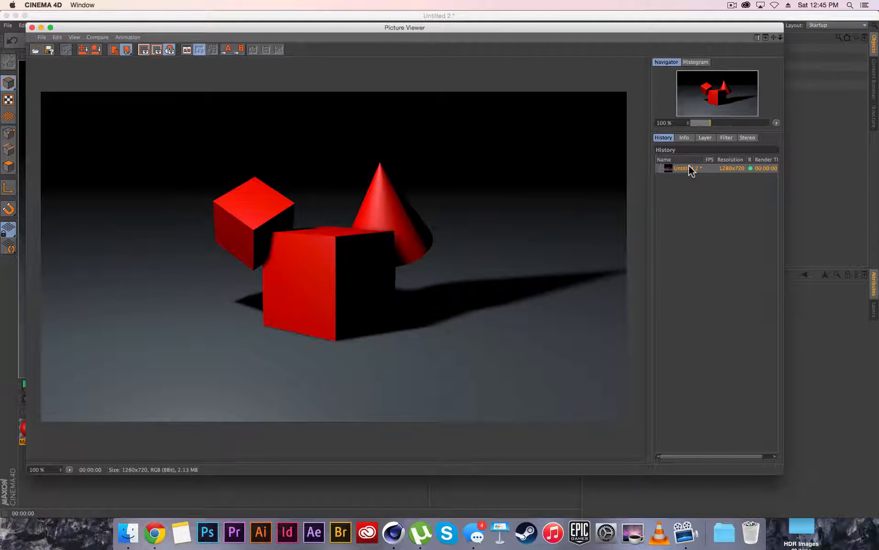
{"action": "left_click_drag", "start_coordinate": [460, 38], "coordinate": [496, 39]}
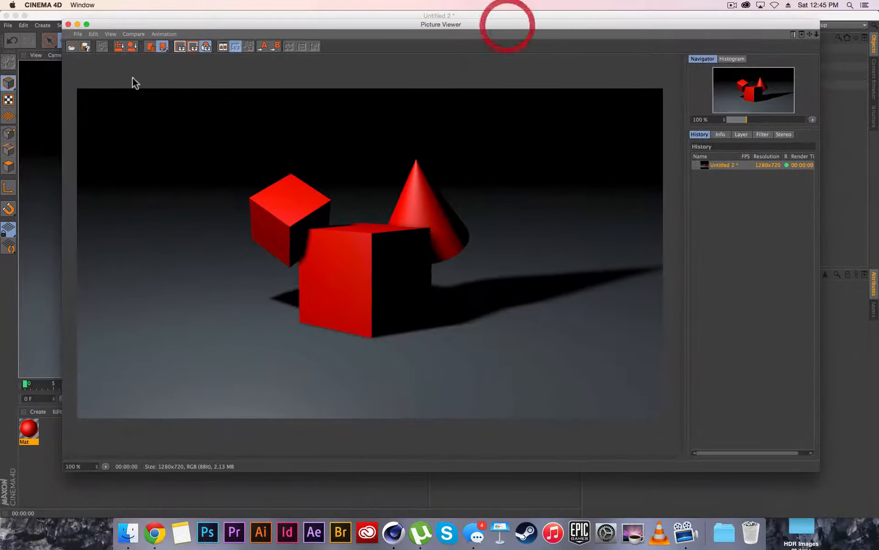
Start saving the rendered picture as a still image in PNG format with 8 bits/channel.
{"action": "left_click", "coordinate": [78, 36]}
{"action": "left_click", "coordinate": [94, 52]}
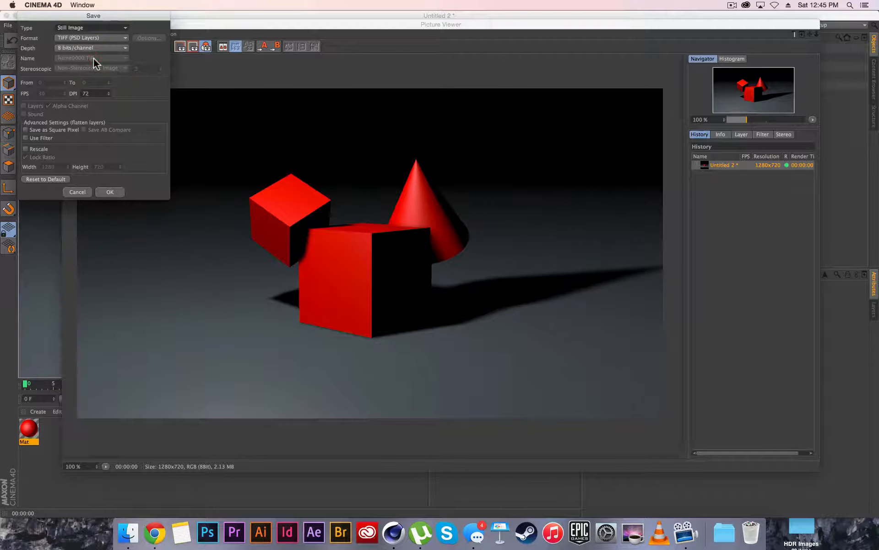
{"action": "left_click_drag", "start_coordinate": [112, 16], "coordinate": [420, 87]}
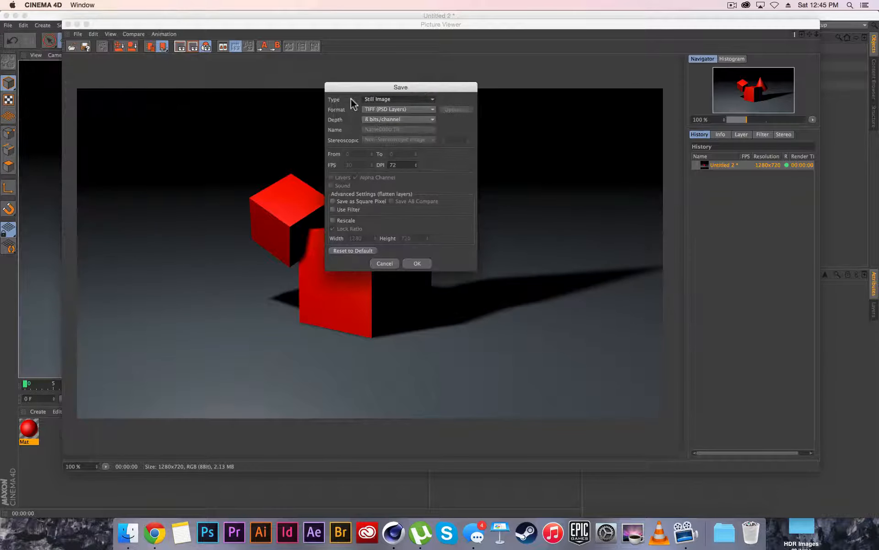
{"action": "left_click", "coordinate": [406, 100]}
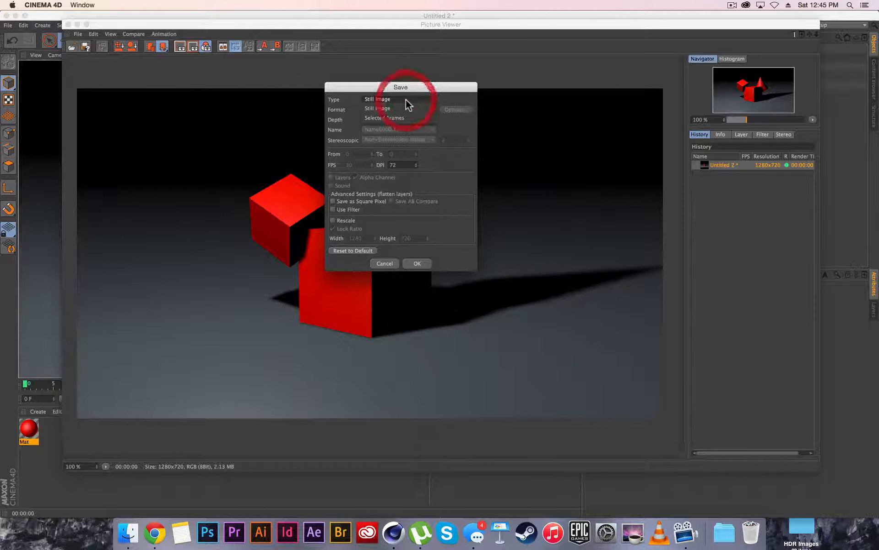
{"action": "left_click", "coordinate": [398, 111]}
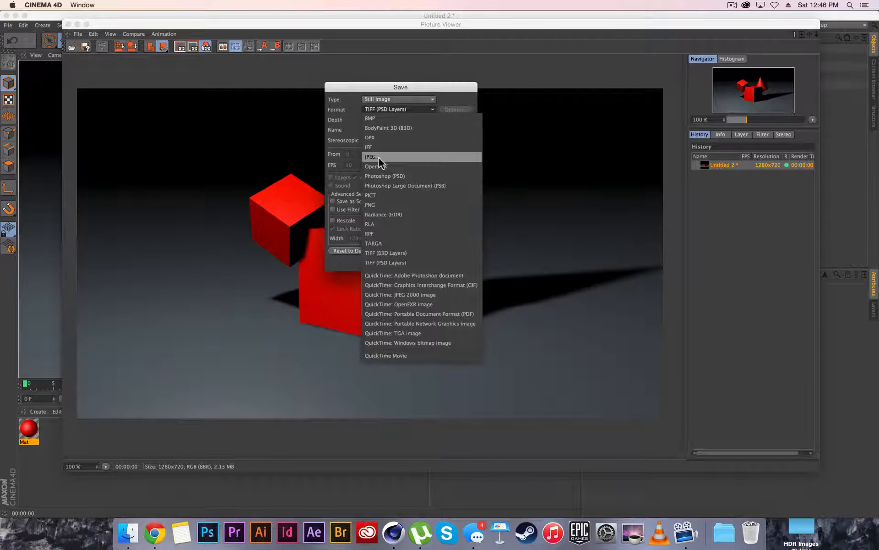
{"action": "left_click", "coordinate": [390, 205]}
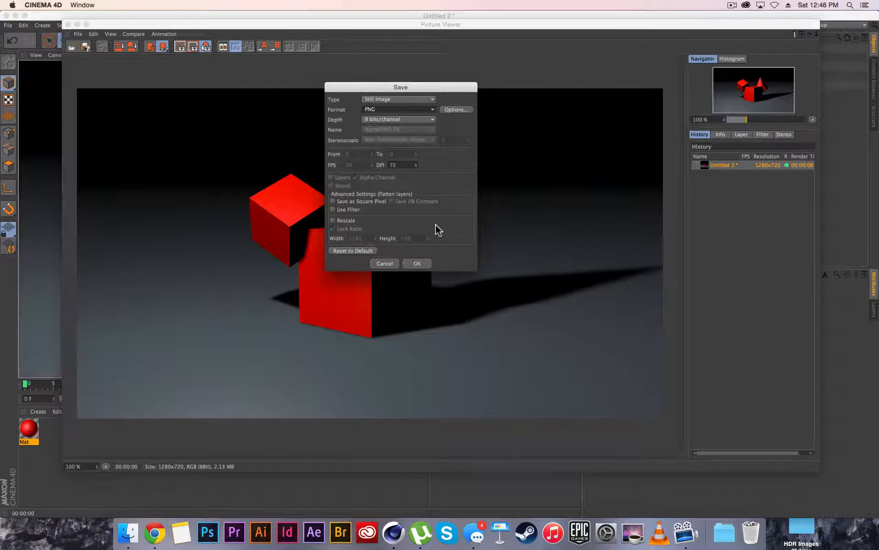
{"action": "left_click", "coordinate": [418, 263]}
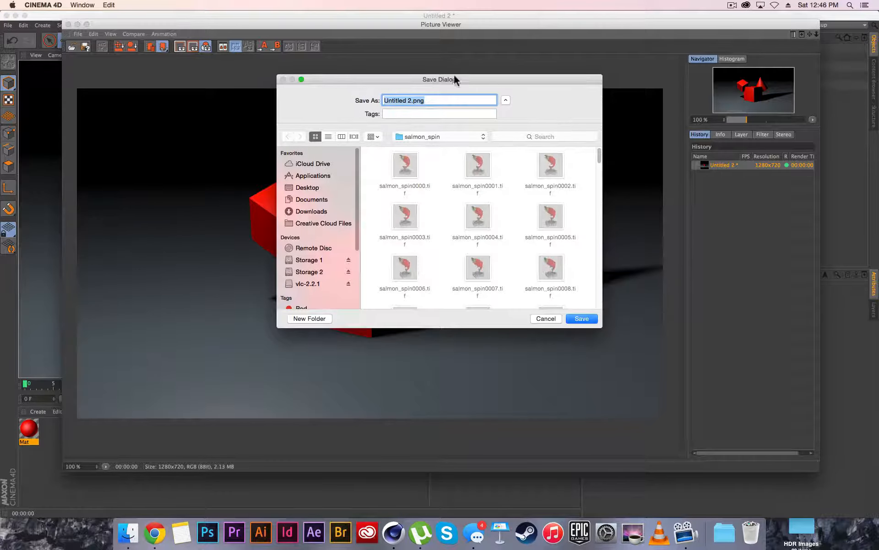
Save the image to the Desktop as "great render" and minimize the Picture Viewer.
{"action": "mouse_move", "coordinate": [485, 79]}
{"action": "left_mouse_down"}
{"action": "mouse_move", "coordinate": [455, 69]}
{"action": "mouse_move", "coordinate": [473, 81]}
{"action": "left_mouse_up"}
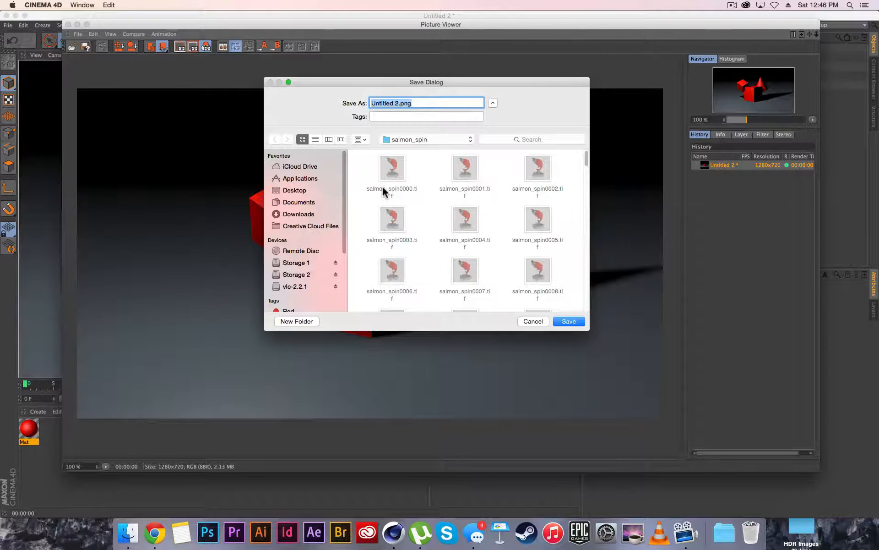
{"action": "left_click", "coordinate": [292, 192]}
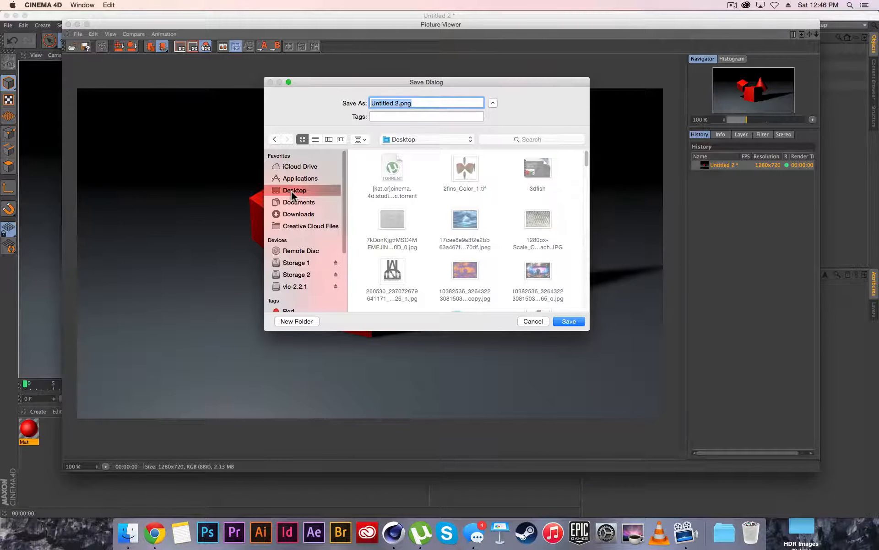
{"action": "type", "text": "great re"}
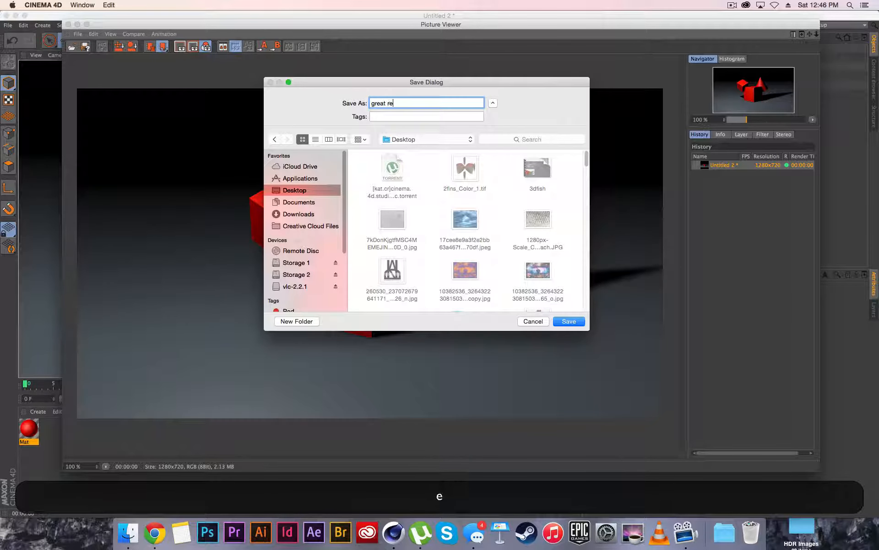
{"action": "type", "text": "nder"}
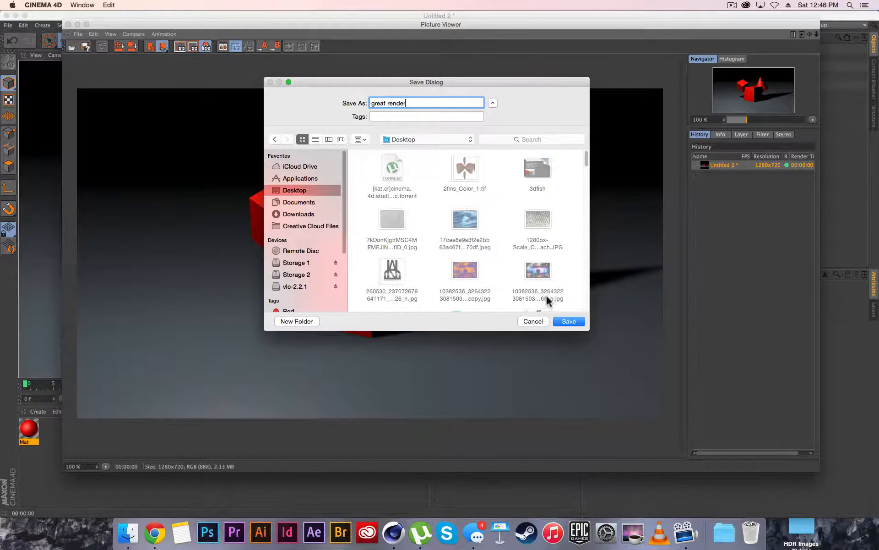
{"action": "left_click", "coordinate": [575, 321]}
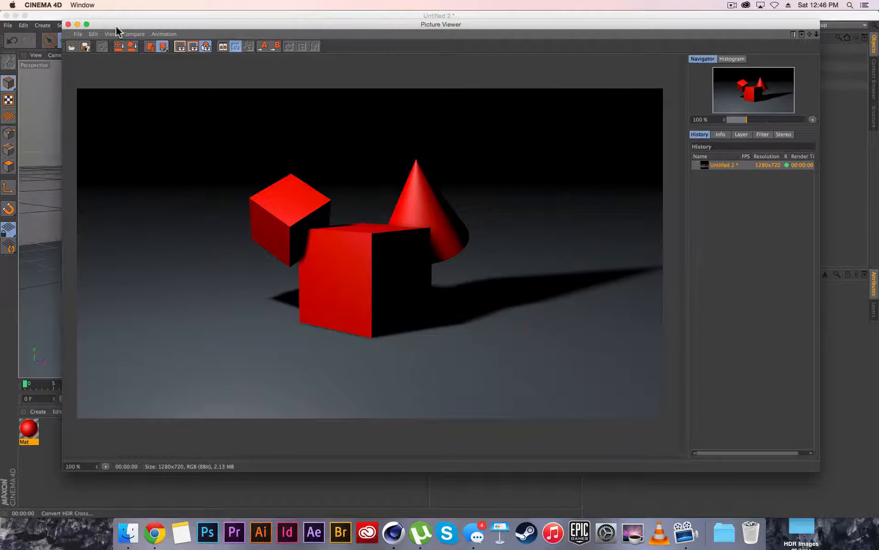
{"action": "left_click", "coordinate": [77, 24]}
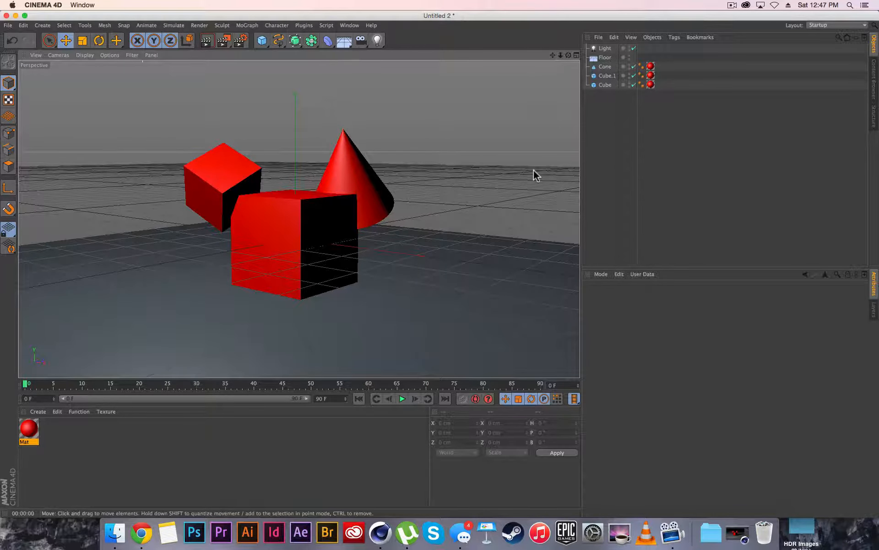
Examine the attributes of the light, the cone and both cubes in turn.
{"action": "left_click", "coordinate": [605, 48]}
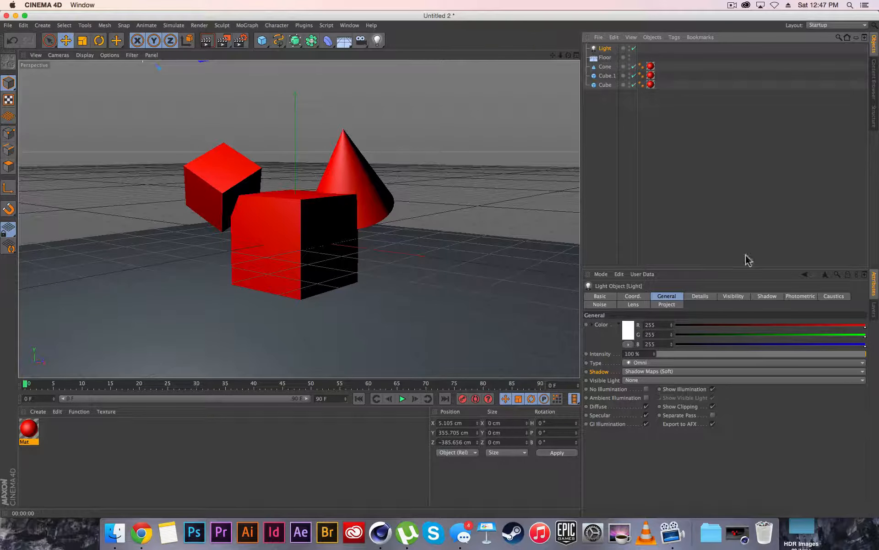
{"action": "left_click", "coordinate": [605, 85]}
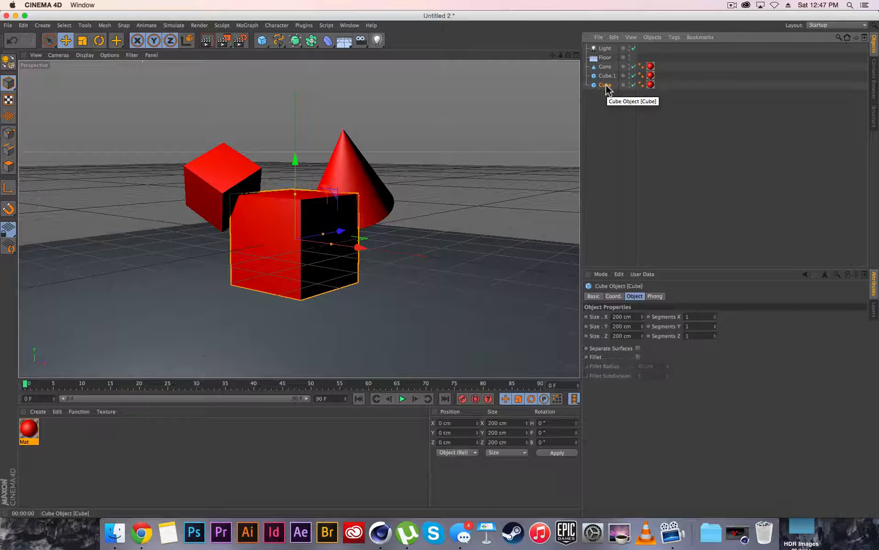
{"action": "left_click", "coordinate": [605, 76]}
{"action": "left_click", "coordinate": [604, 67]}
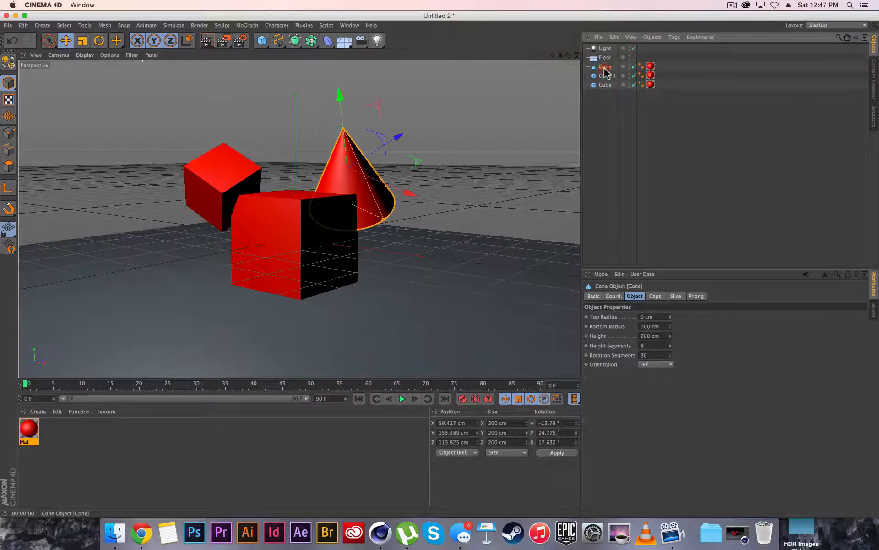
{"action": "left_click", "coordinate": [605, 76]}
{"action": "left_click", "coordinate": [604, 84]}
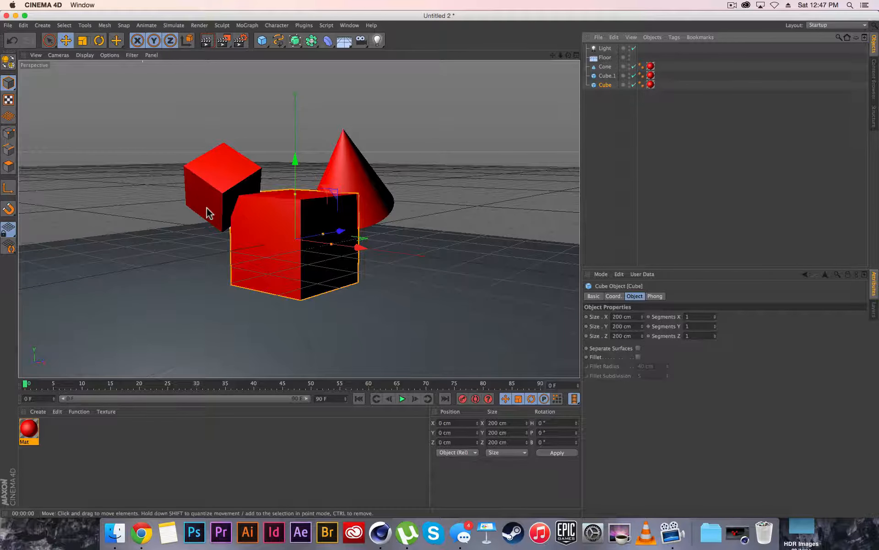
Set the viewport display to Gouraud Shading (Lines) and compare the edge lines and segments of the cone and cubes.
{"action": "left_click", "coordinate": [85, 55]}
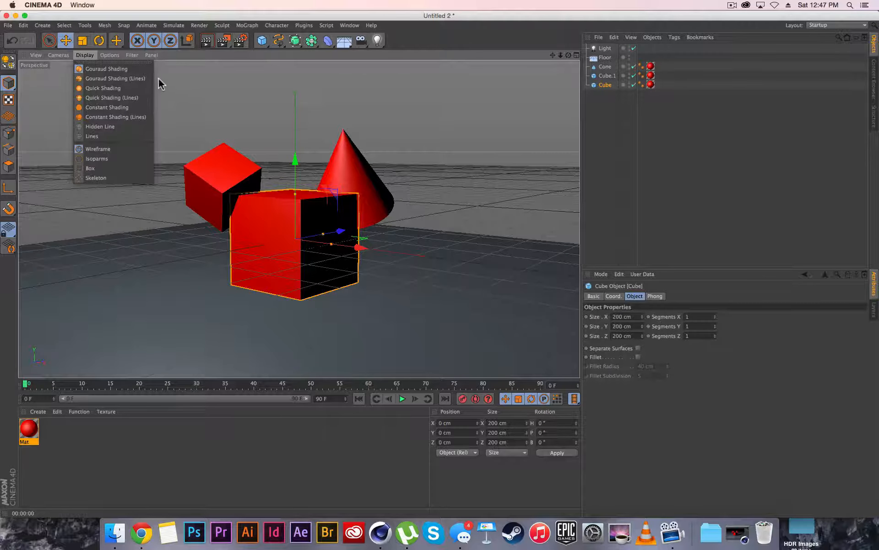
{"action": "left_click", "coordinate": [131, 81]}
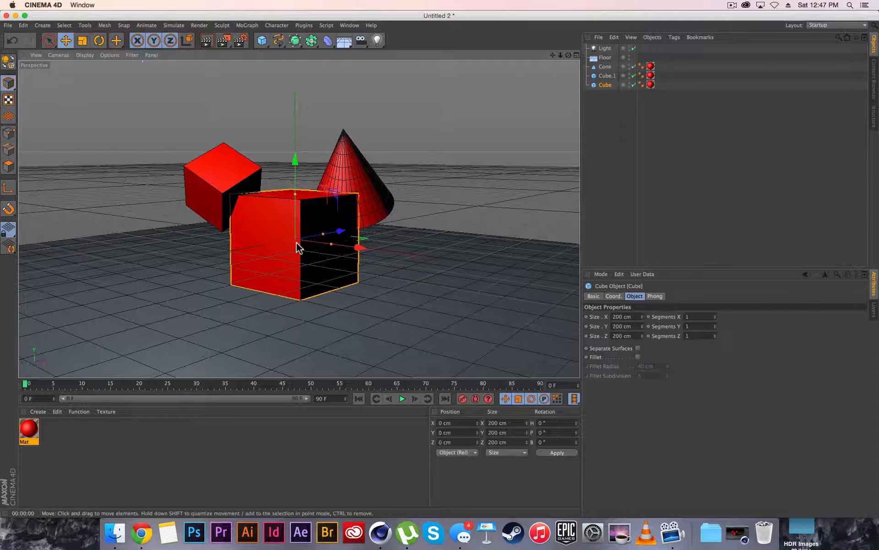
{"action": "left_click", "coordinate": [606, 76]}
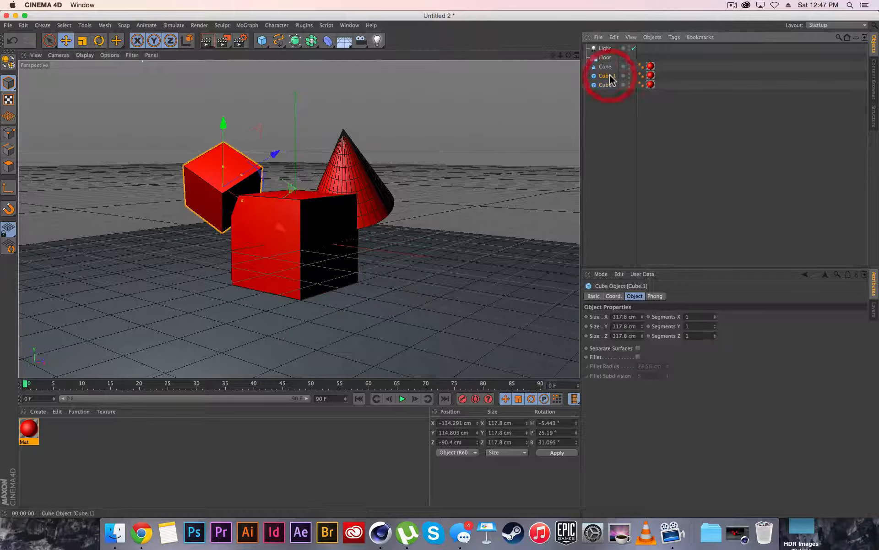
{"action": "left_click", "coordinate": [605, 68]}
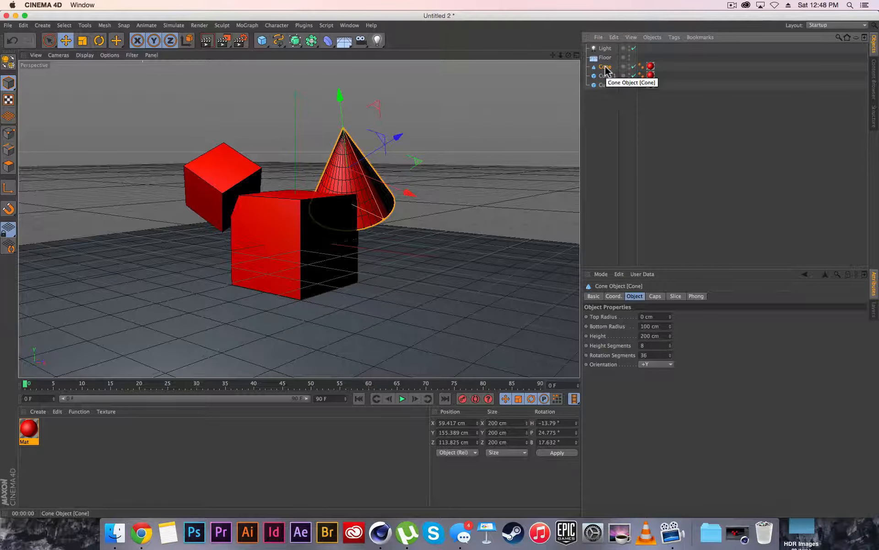
{"action": "left_click", "coordinate": [605, 68]}
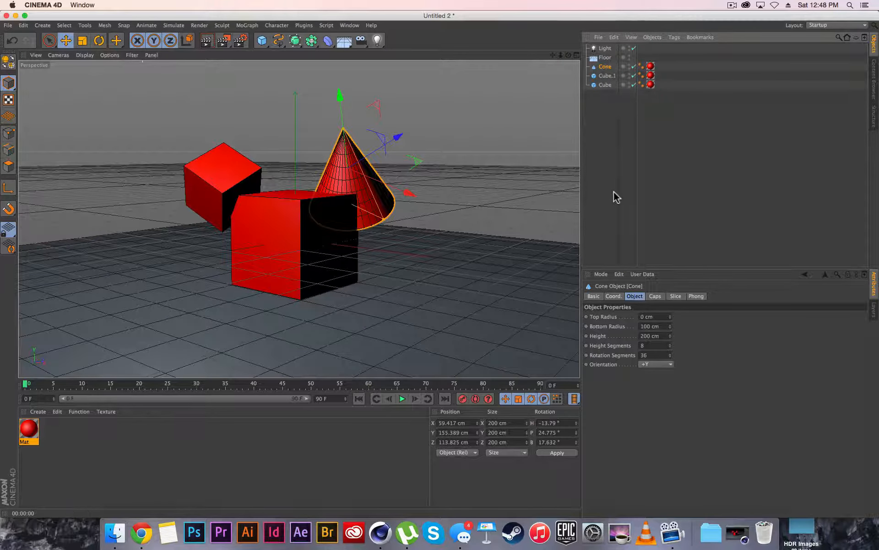
{"action": "left_click", "coordinate": [612, 76]}
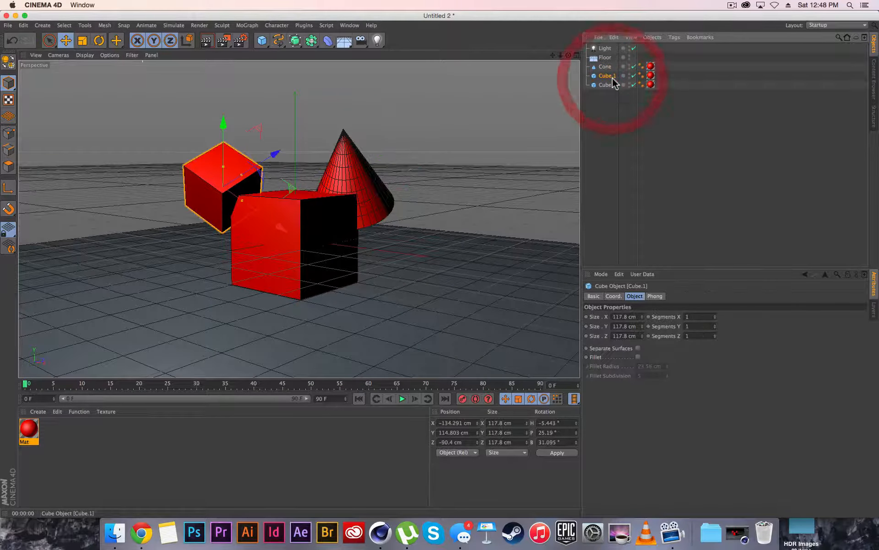
{"action": "left_click", "coordinate": [611, 84]}
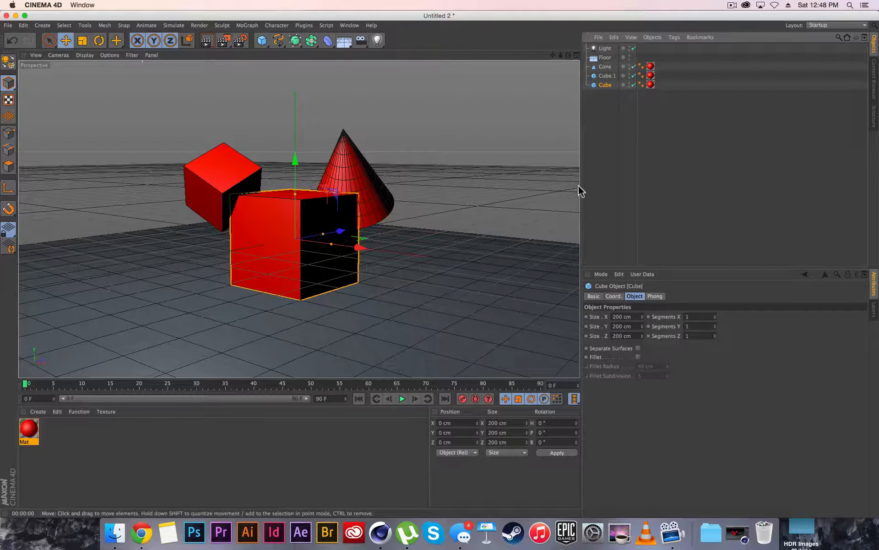
Resize the large front cube to 694 cm in X and 35 cm in Z, and check its shape from several angles.
{"action": "left_click", "coordinate": [609, 85]}
{"action": "mouse_move", "coordinate": [569, 56]}
{"action": "left_mouse_down"}
{"action": "mouse_move", "coordinate": [547, 119]}
{"action": "mouse_move", "coordinate": [570, 126]}
{"action": "mouse_move", "coordinate": [558, 69]}
{"action": "left_mouse_up"}
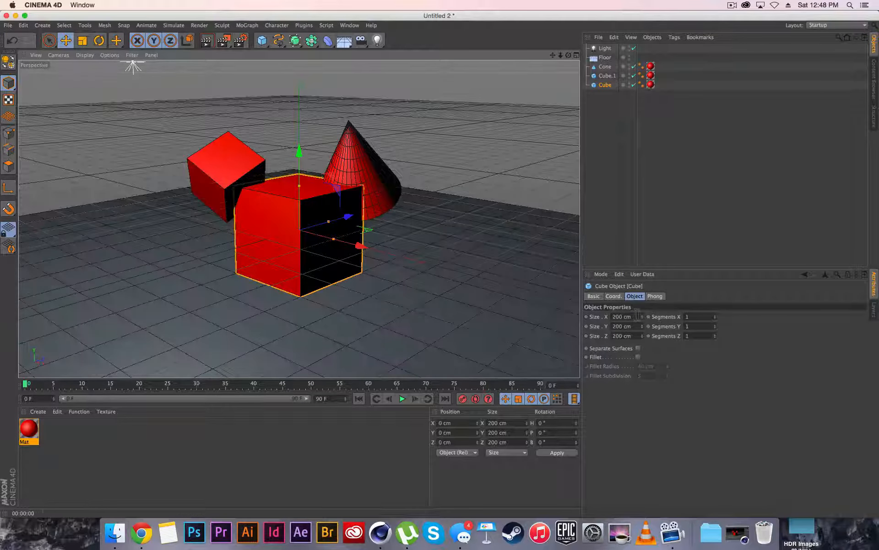
{"action": "mouse_move", "coordinate": [644, 316]}
{"action": "left_mouse_down"}
{"action": "mouse_move", "coordinate": [705, 317]}
{"action": "mouse_move", "coordinate": [640, 317]}
{"action": "left_mouse_up"}
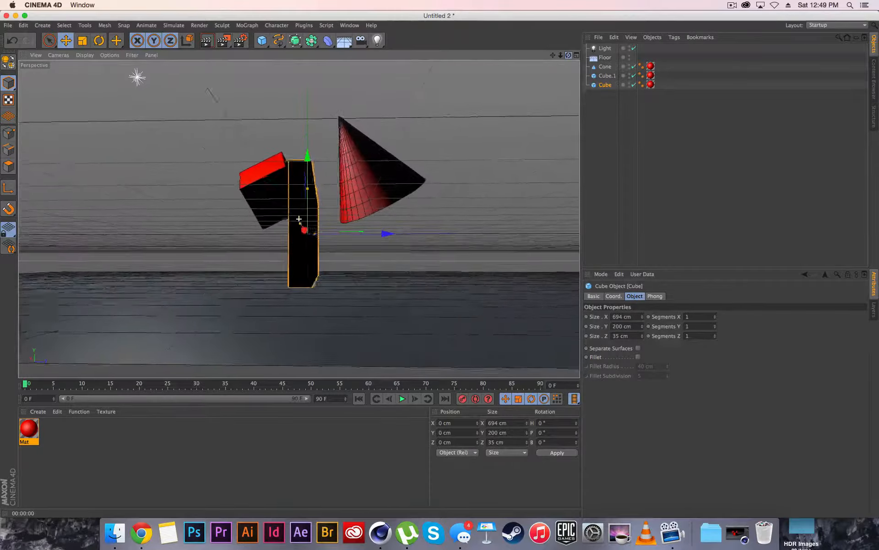
{"action": "mouse_move", "coordinate": [569, 55]}
{"action": "left_mouse_down"}
{"action": "mouse_move", "coordinate": [627, 74]}
{"action": "mouse_move", "coordinate": [659, 96]}
{"action": "mouse_move", "coordinate": [668, 142]}
{"action": "mouse_move", "coordinate": [568, 55]}
{"action": "left_mouse_up"}
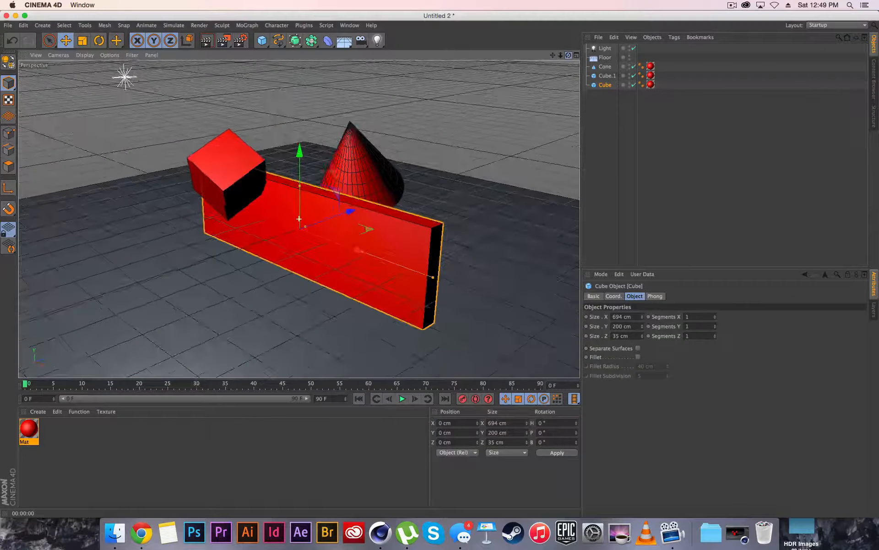
Delete the small tilted cube and place a new default cube in front of the long one, at about X -169, Y -43, Z -197 cm.
{"action": "left_click", "coordinate": [238, 167]}
{"action": "left_click", "coordinate": [609, 75]}
{"action": "key", "text": "BackSpace"}
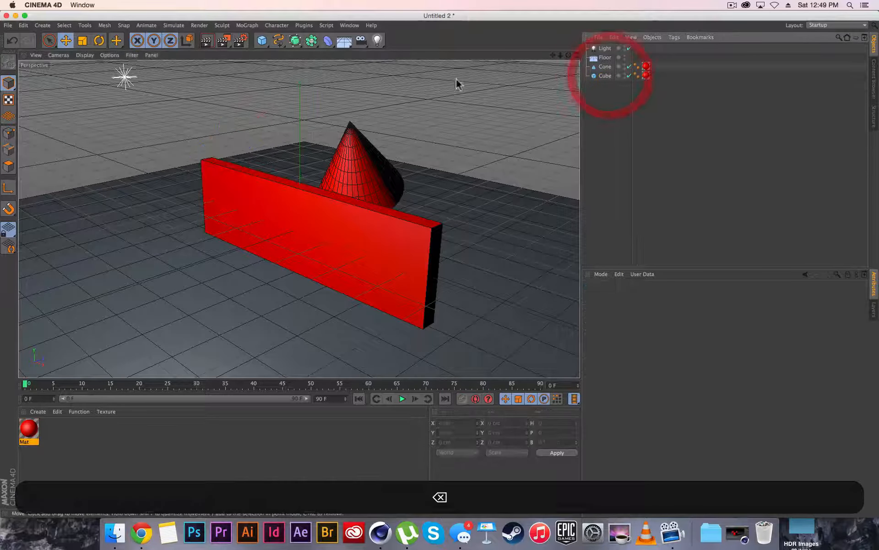
{"action": "left_click", "coordinate": [261, 40]}
{"action": "left_click_drag", "start_coordinate": [220, 262], "coordinate": [153, 251]}
Add a pyramid and move it on top of the new cube, to about X -165, Y 139, Z -201 cm.
{"action": "left_click_drag", "start_coordinate": [267, 40], "coordinate": [414, 75]}
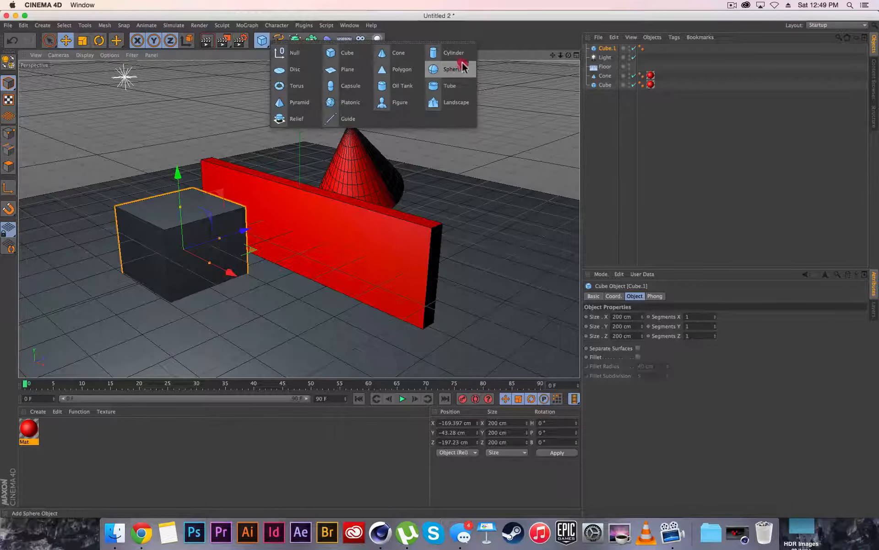
{"action": "left_click_drag", "start_coordinate": [410, 89], "coordinate": [300, 101]}
{"action": "left_click_drag", "start_coordinate": [454, 79], "coordinate": [334, 118]}
{"action": "left_click_drag", "start_coordinate": [222, 179], "coordinate": [232, 185]}
{"action": "left_click_drag", "start_coordinate": [247, 152], "coordinate": [232, 154]}
{"action": "left_click_drag", "start_coordinate": [214, 185], "coordinate": [220, 188]}
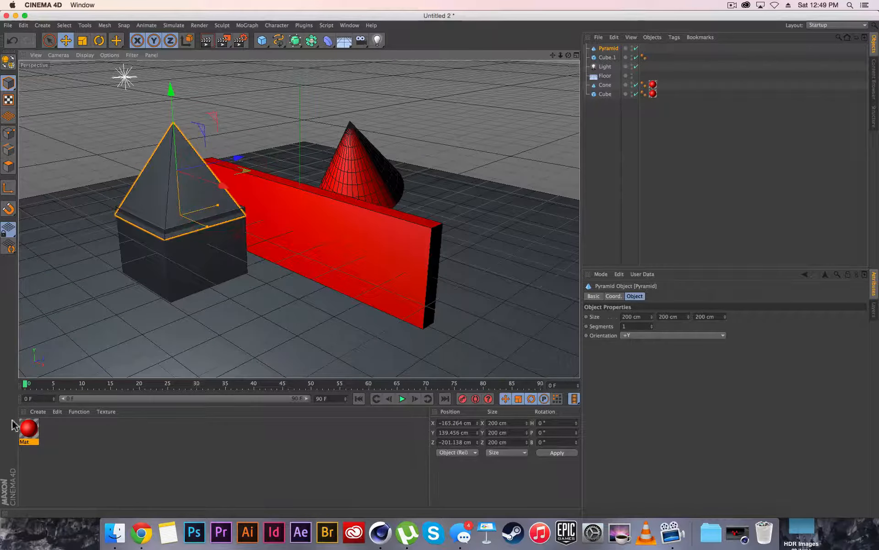
Apply the red Mat material to the pyramid and the new cube, and render the active view.
{"action": "left_click_drag", "start_coordinate": [28, 429], "coordinate": [188, 256]}
{"action": "left_click", "coordinate": [207, 40]}
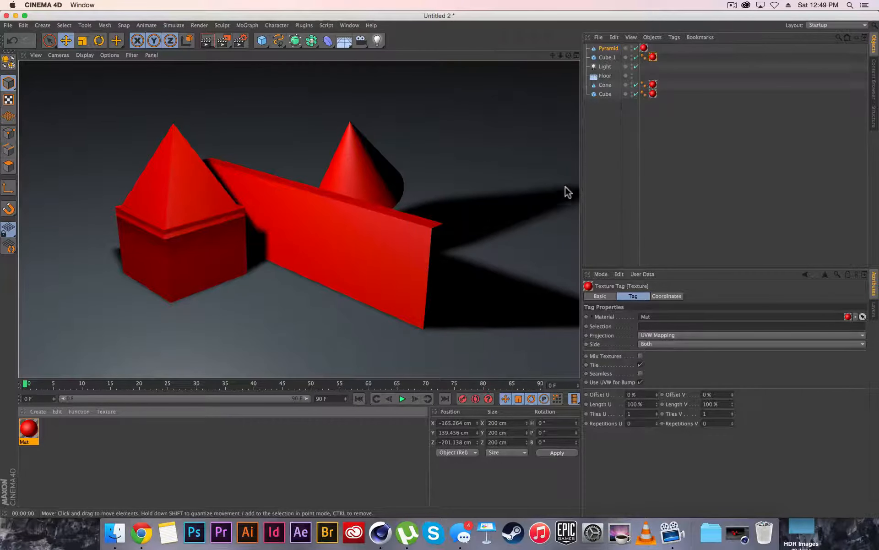
{"action": "left_click", "coordinate": [595, 135]}
{"action": "left_click_drag", "start_coordinate": [569, 55], "coordinate": [593, 74]}
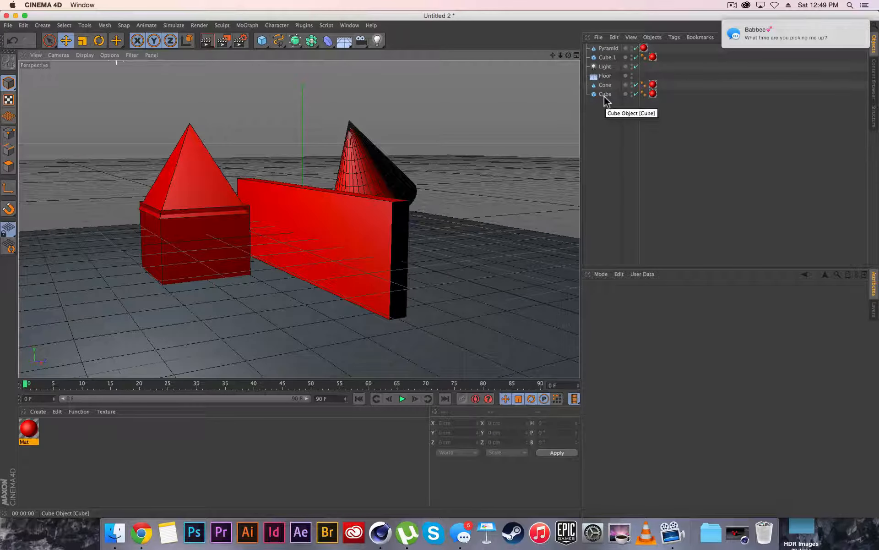
Set the long cube to 17 segments in X and 4 in Y, and render the view from closer up.
{"action": "left_click", "coordinate": [334, 239]}
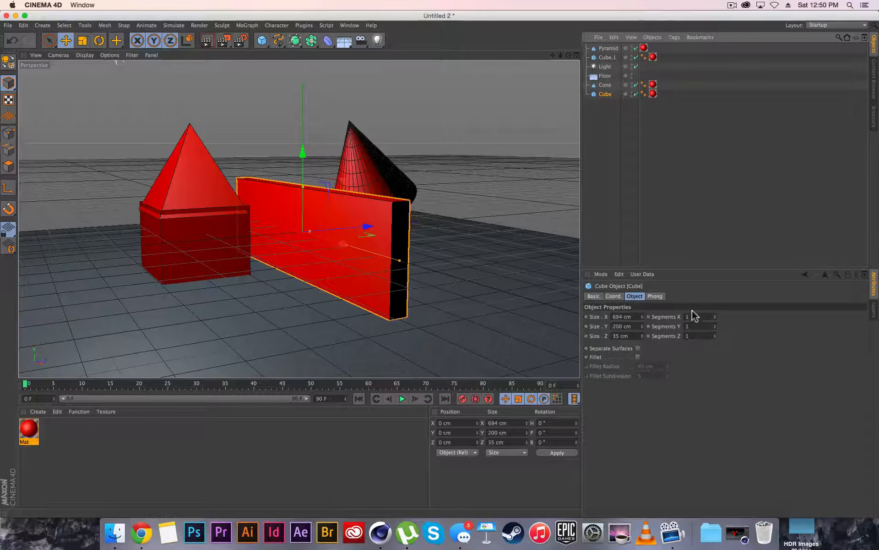
{"action": "left_click_drag", "start_coordinate": [715, 317], "coordinate": [715, 304]}
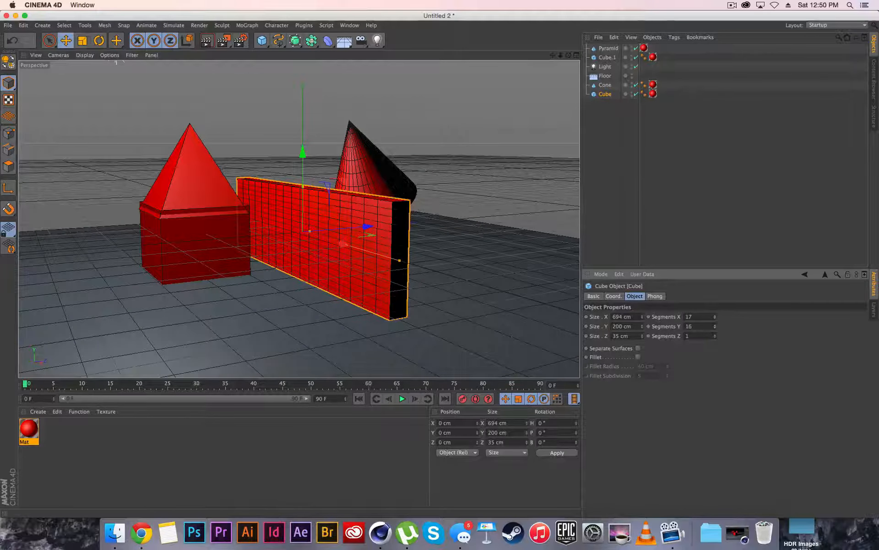
{"action": "left_click_drag", "start_coordinate": [715, 326], "coordinate": [715, 331]}
{"action": "mouse_move", "coordinate": [561, 55]}
{"action": "left_mouse_down"}
{"action": "mouse_move", "coordinate": [621, 56]}
{"action": "mouse_move", "coordinate": [527, 56]}
{"action": "mouse_move", "coordinate": [563, 40]}
{"action": "left_mouse_up"}
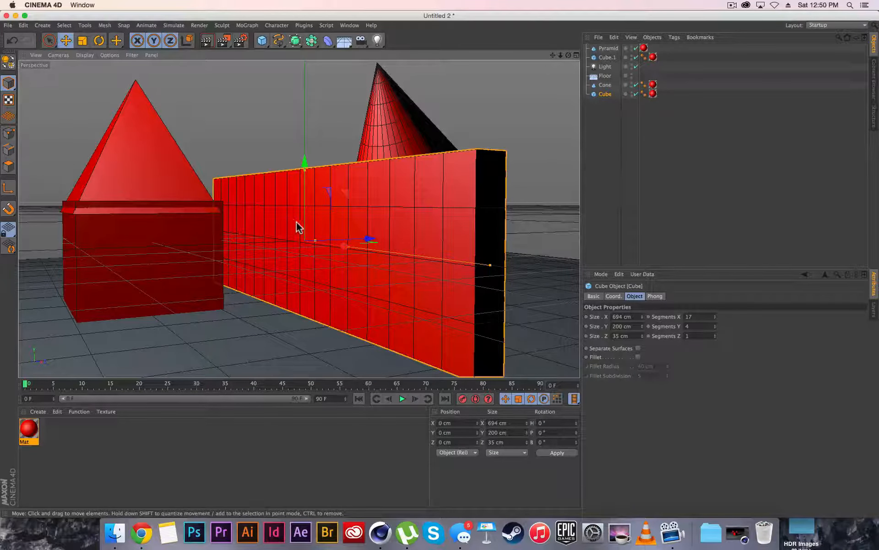
{"action": "left_click", "coordinate": [206, 41]}
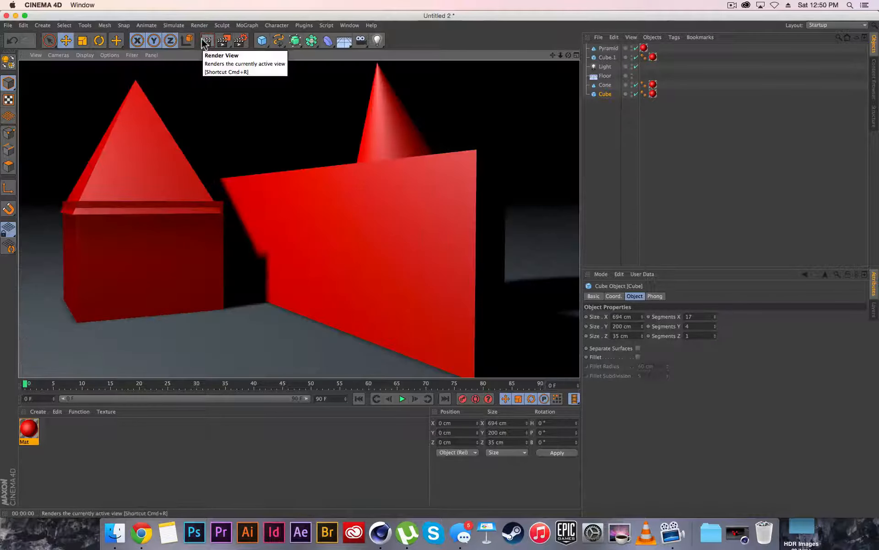
Raise the cone above the long cube, to about 278 cm in Y, and check its placement from several angles.
{"action": "left_click_drag", "start_coordinate": [552, 58], "coordinate": [555, 55]}
{"action": "left_click", "coordinate": [277, 248]}
{"action": "left_click_drag", "start_coordinate": [279, 241], "coordinate": [200, 156]}
{"action": "left_click_drag", "start_coordinate": [569, 55], "coordinate": [582, 58]}
{"action": "left_click_drag", "start_coordinate": [298, 218], "coordinate": [299, 218]}
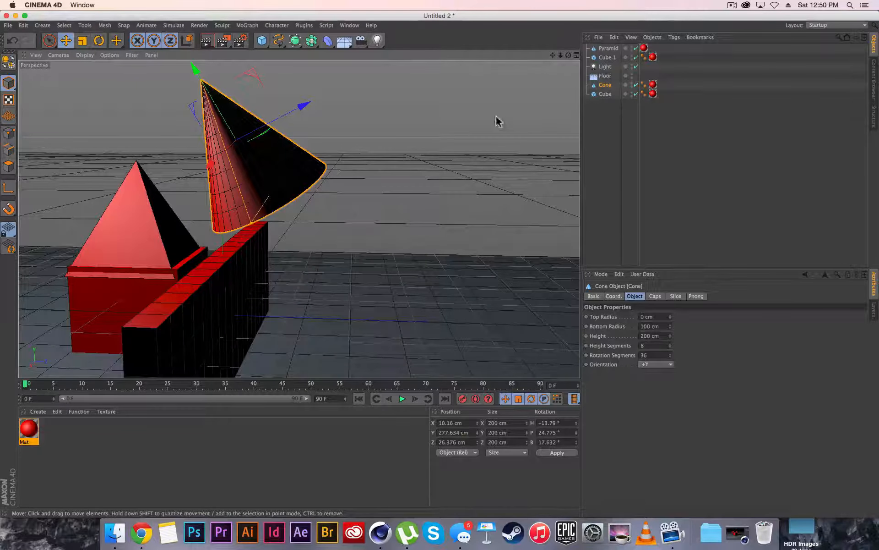
{"action": "left_click_drag", "start_coordinate": [568, 55], "coordinate": [299, 219]}
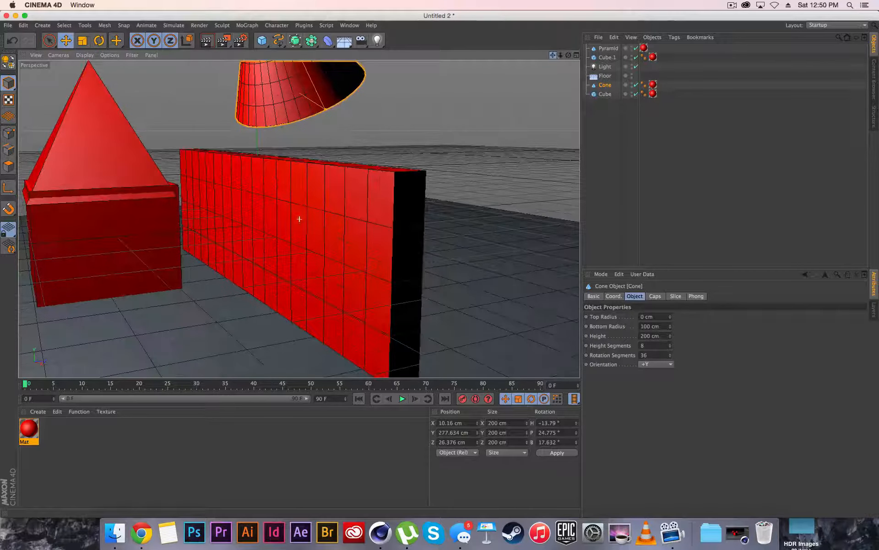
Set the long cube's X and Y segments to 1.
{"action": "left_click", "coordinate": [604, 93]}
{"action": "left_click_drag", "start_coordinate": [705, 317], "coordinate": [658, 315]}
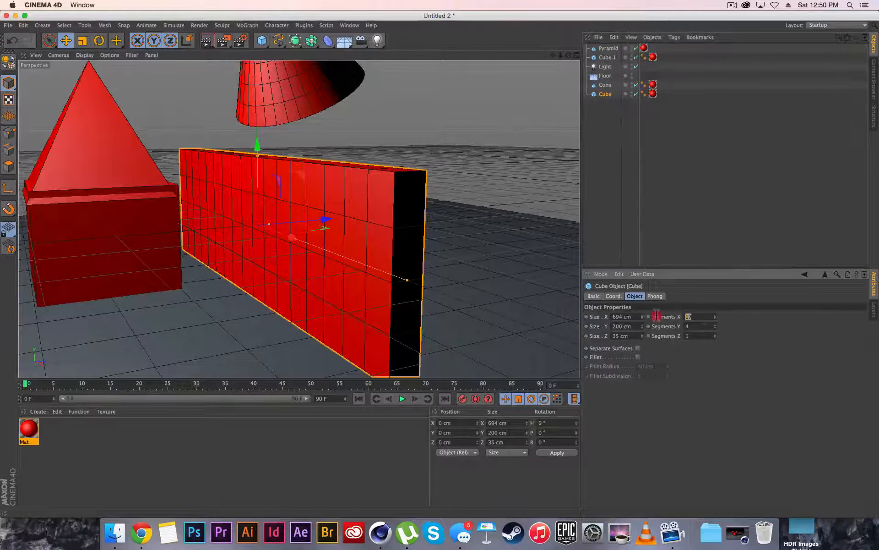
{"action": "type", "text": "1"}
{"action": "key", "text": "Return"}
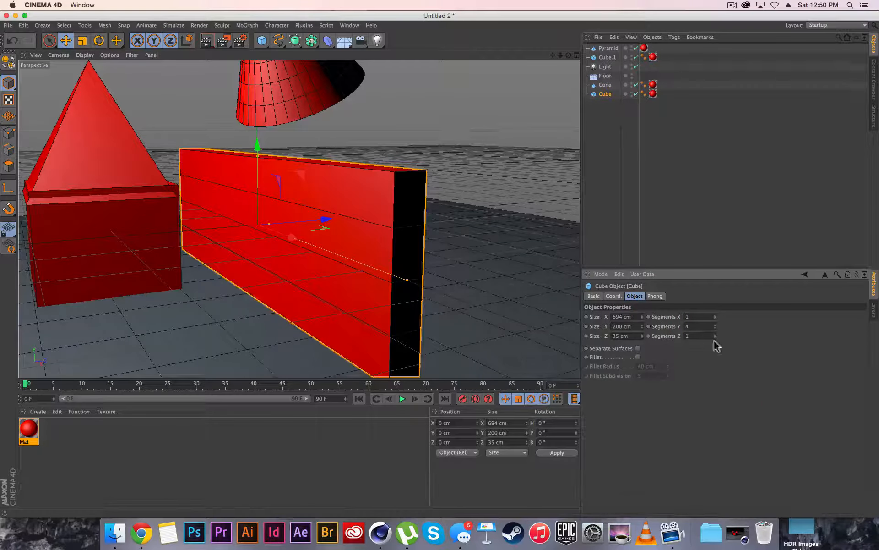
{"action": "type", "text": "1"}
{"action": "key", "text": "Return"}
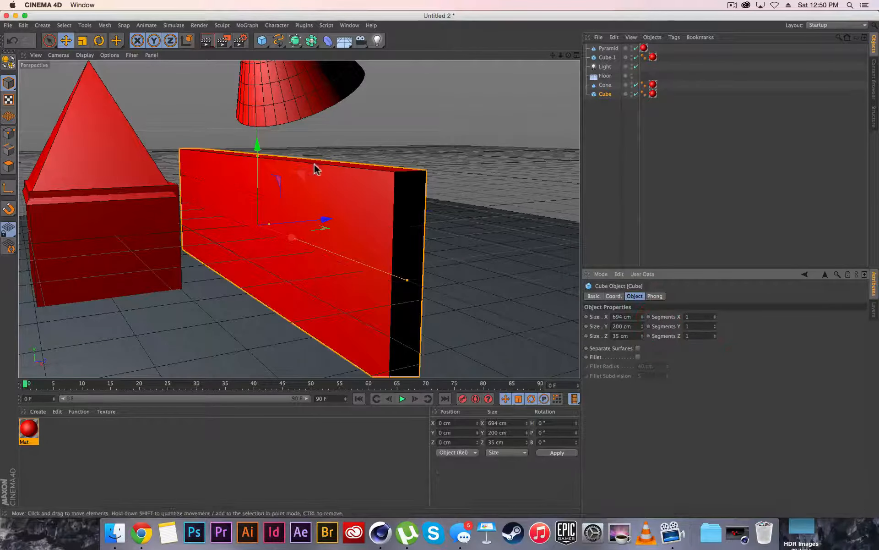
Inspect the scene from above and from the front, and render the active view with all objects in frame.
{"action": "left_click_drag", "start_coordinate": [568, 56], "coordinate": [299, 218]}
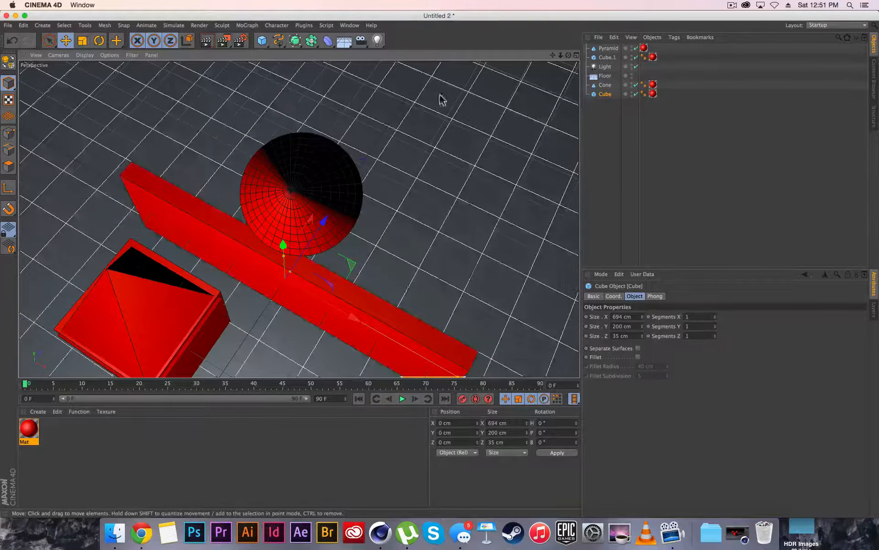
{"action": "left_click_drag", "start_coordinate": [569, 55], "coordinate": [522, 5]}
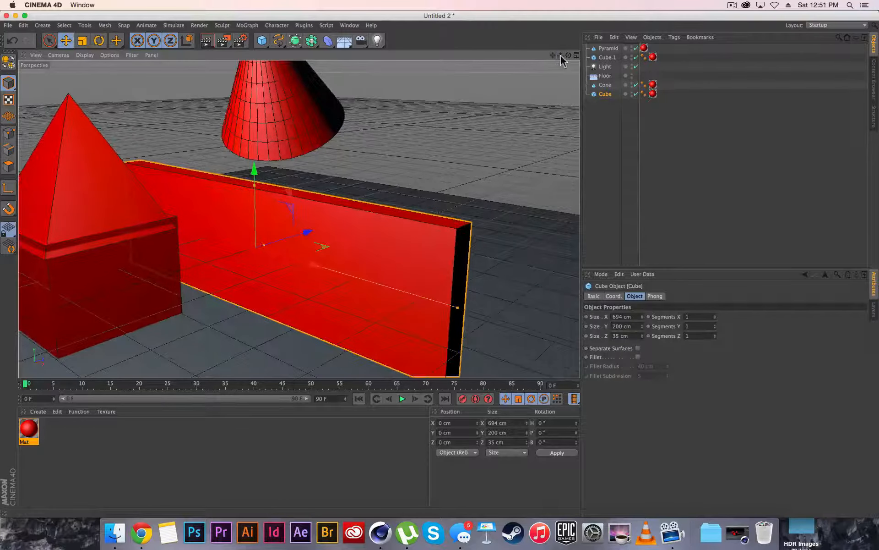
{"action": "left_click_drag", "start_coordinate": [560, 55], "coordinate": [534, 30]}
{"action": "left_click", "coordinate": [208, 41]}
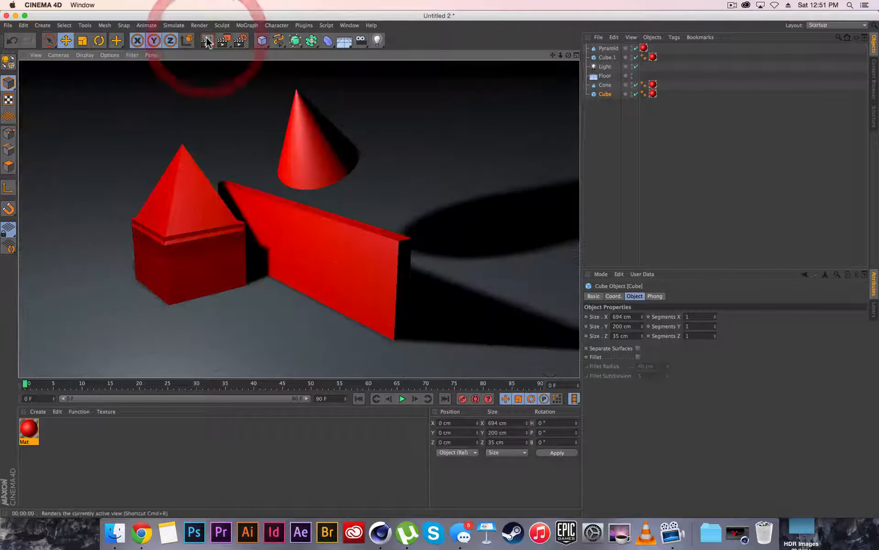
{"action": "left_click", "coordinate": [423, 42]}
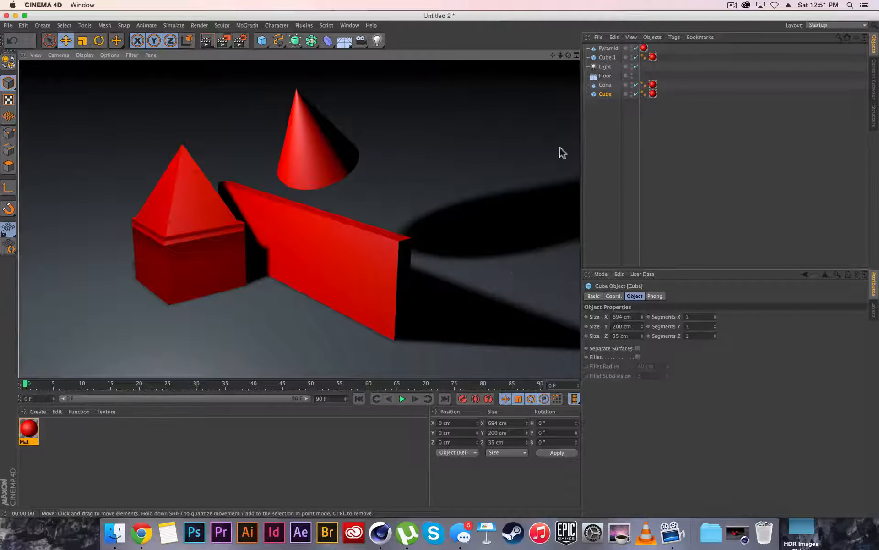
Examine the attributes of every object in the scene in turn, and those of the red Mat material.
{"action": "left_click", "coordinate": [607, 94]}
{"action": "left_click", "coordinate": [605, 86]}
{"action": "left_click", "coordinate": [605, 76]}
{"action": "left_click", "coordinate": [605, 67]}
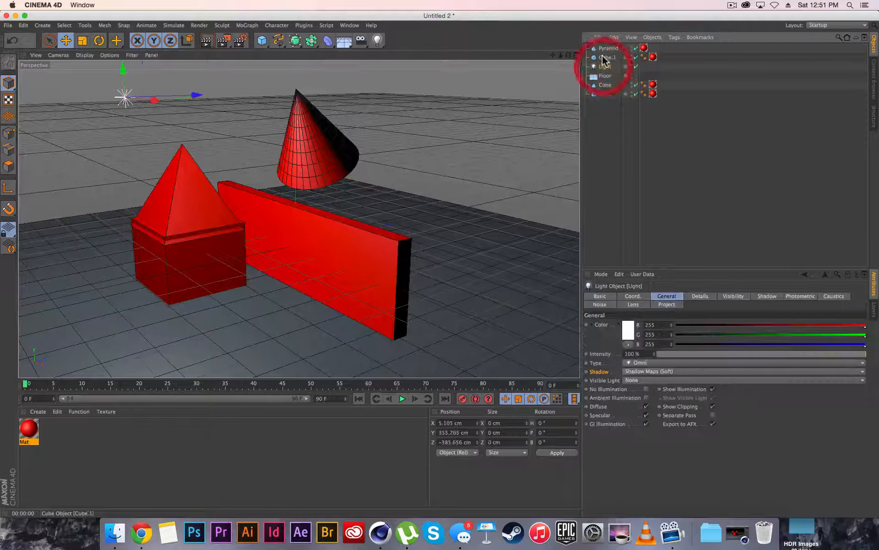
{"action": "left_click", "coordinate": [605, 57]}
{"action": "left_click", "coordinate": [604, 49]}
{"action": "double_click", "coordinate": [29, 429]}
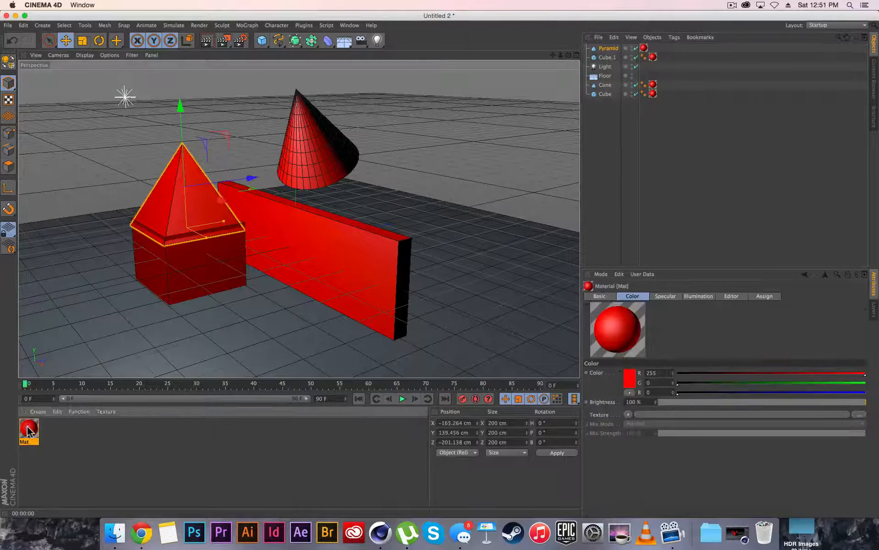
{"action": "left_click", "coordinate": [143, 64]}
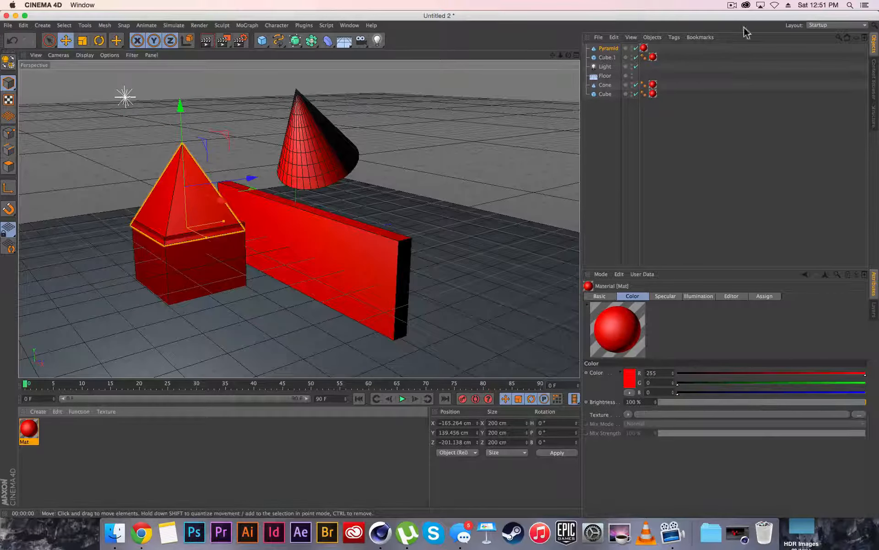
{"action": "left_click", "coordinate": [731, 5]}
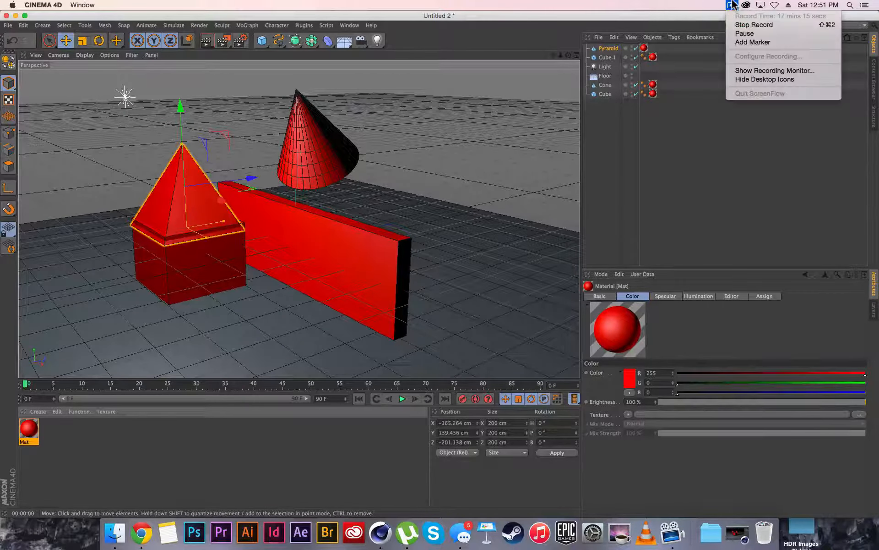